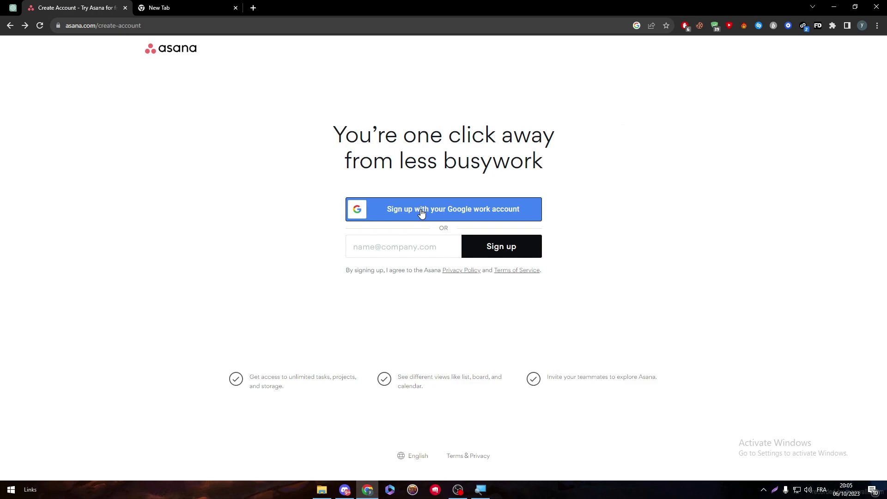
# Sign up for Asana with a Google account and enter your full name
pyautogui.click(421, 212)
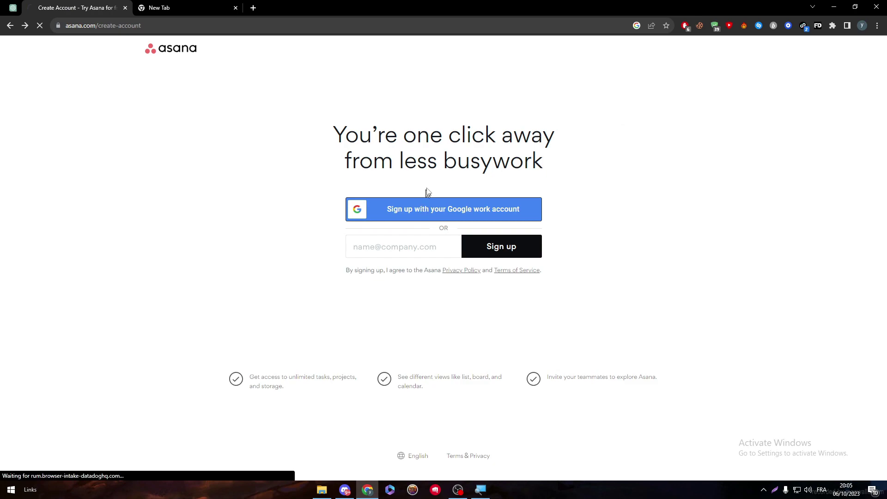
pyautogui.click(431, 224)
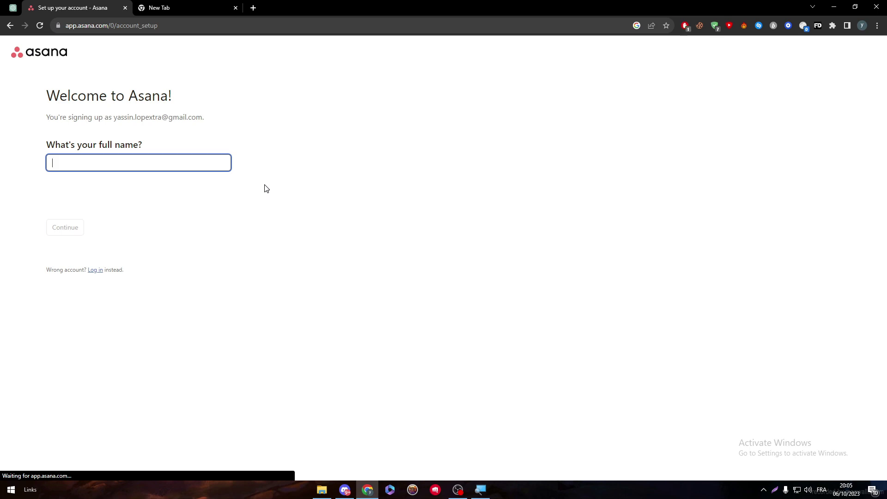
pyautogui.write('loly')
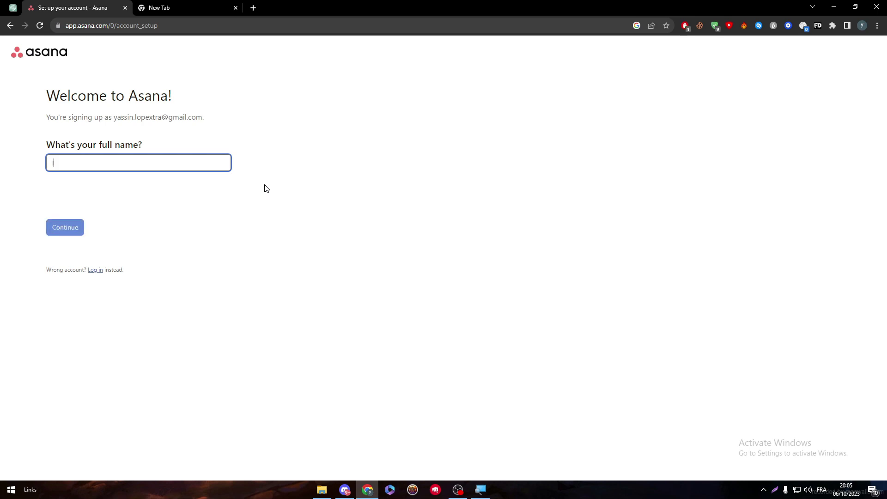
pyautogui.click(65, 229)
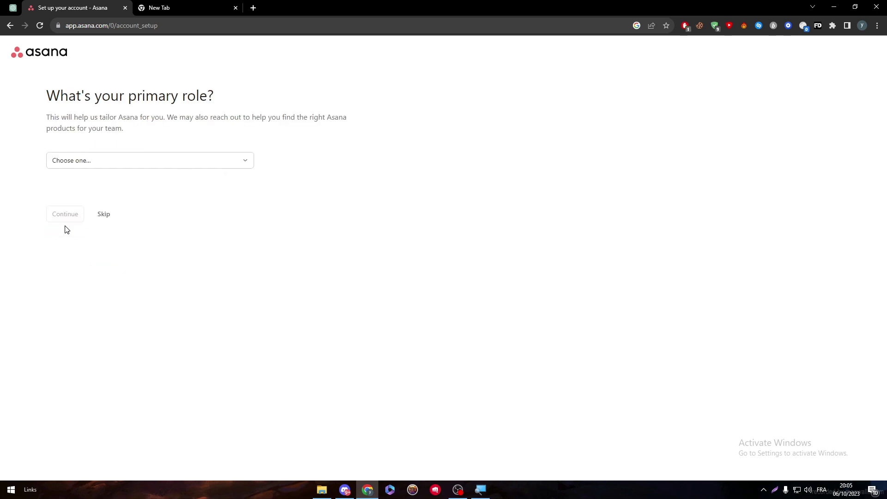
# Skip the role, work-type and main-objective questions, choosing 'I'm not sure yet'
pyautogui.click(177, 163)
pyautogui.click(300, 174)
pyautogui.click(105, 214)
pyautogui.click(105, 252)
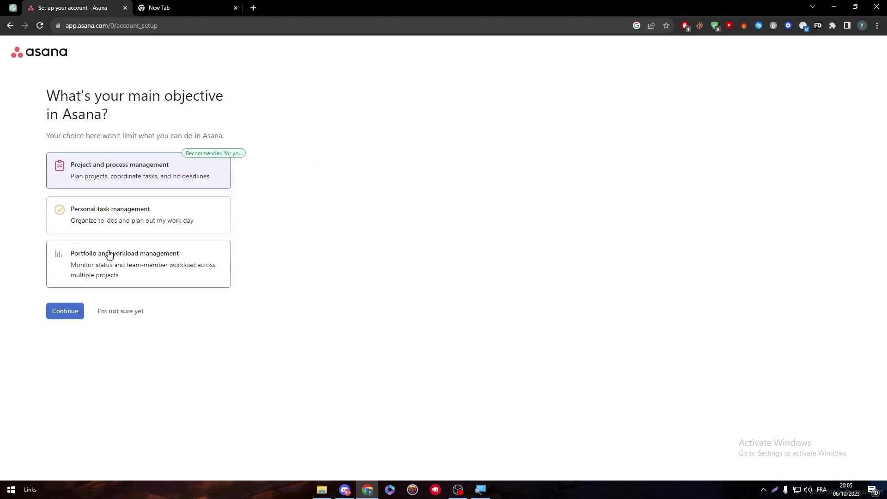
pyautogui.click(119, 313)
pyautogui.click(69, 250)
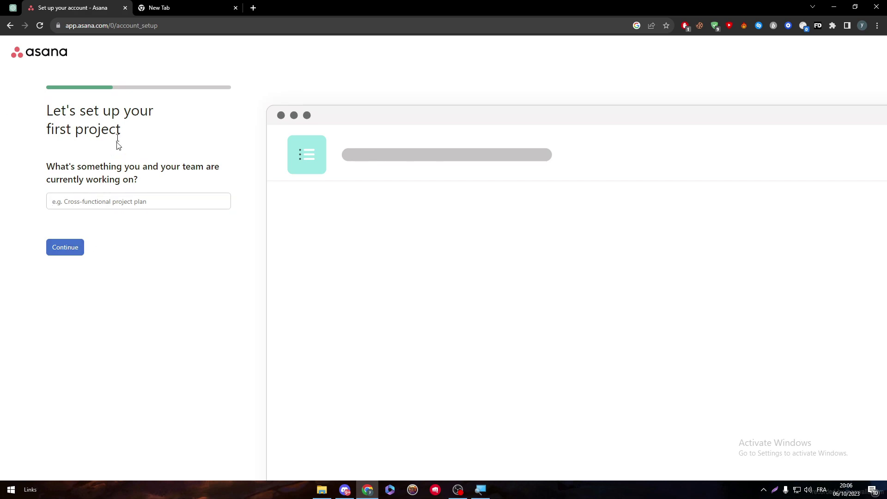
# Name the first project 'project A' and choose the Board layout
pyautogui.tripleClick(48, 111)
pyautogui.click(48, 110)
pyautogui.click(54, 201)
pyautogui.write('project A')
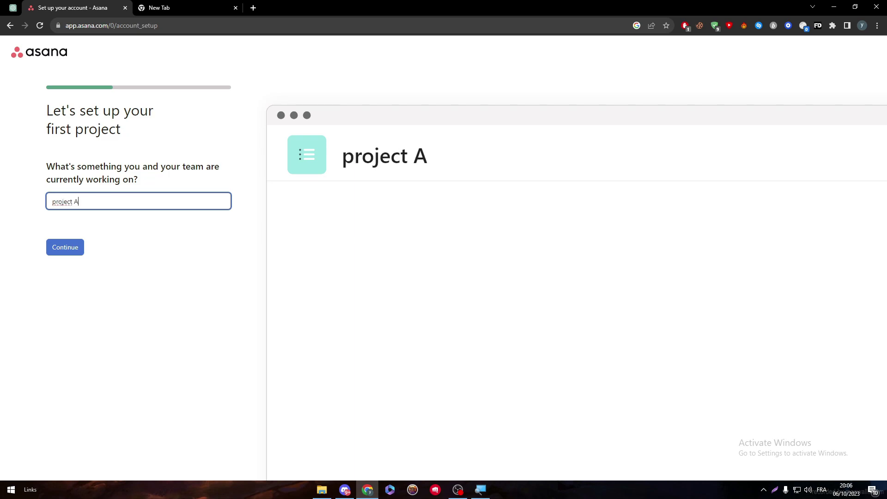
pyautogui.click(65, 247)
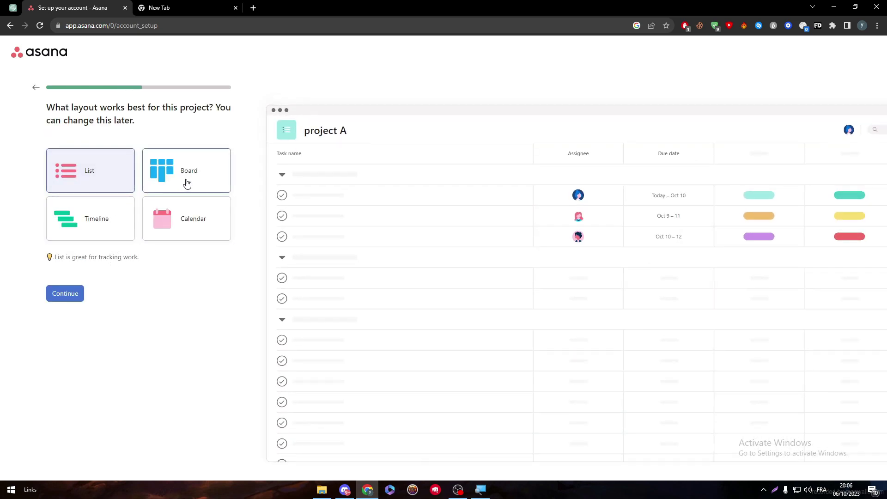
pyautogui.click(186, 183)
pyautogui.click(64, 296)
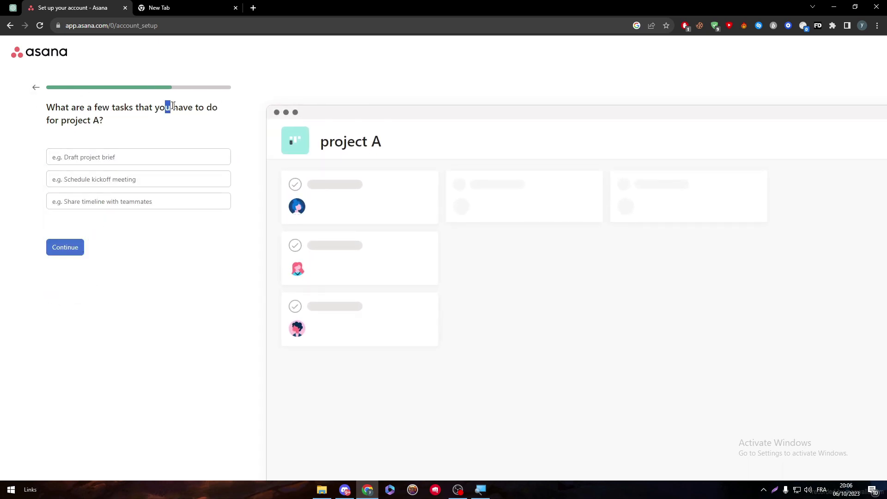
# Add the tasks Design, Voice and editor, and accept the To do, Doing, Done sections
pyautogui.write('Design')
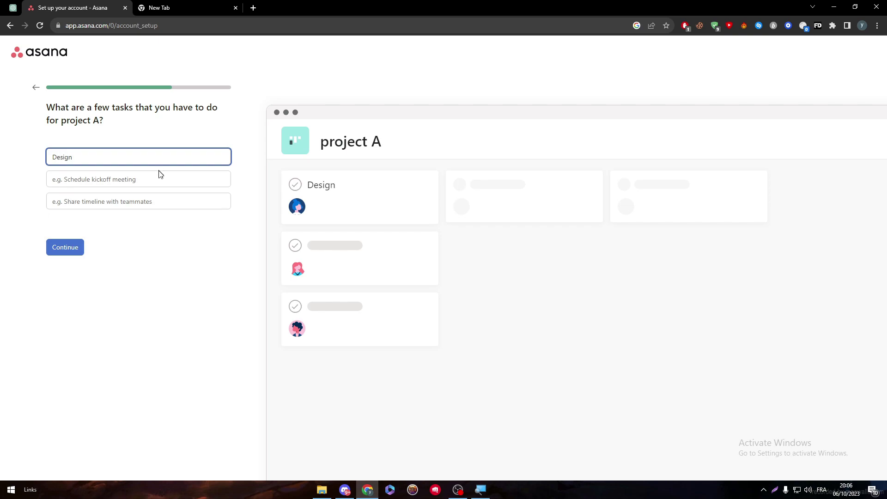
pyautogui.press('Tab')
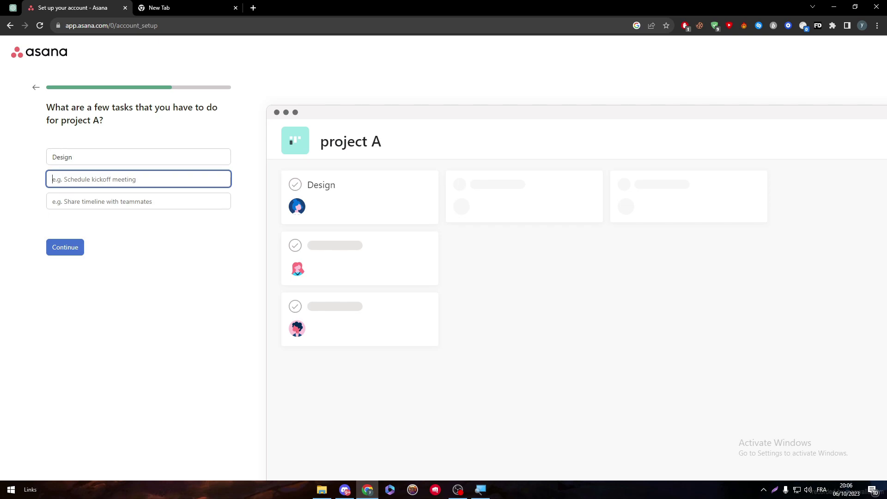
pyautogui.write('Voice')
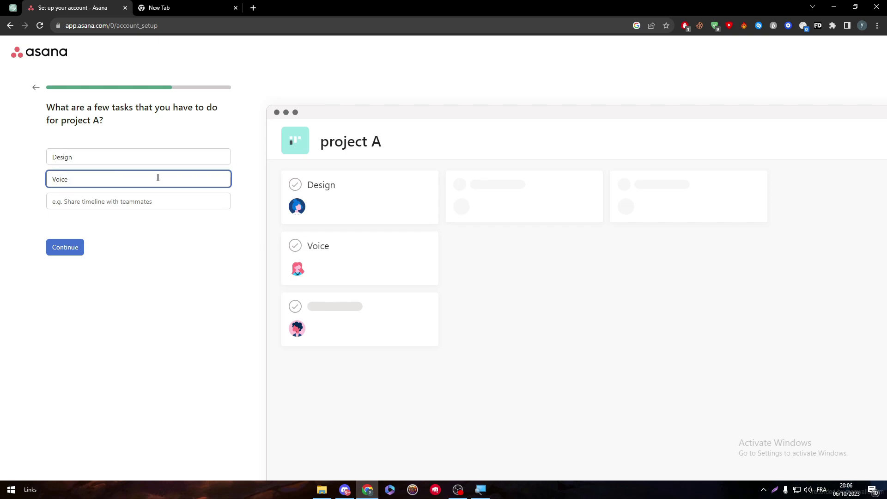
pyautogui.press('Tab')
pyautogui.write('ed')
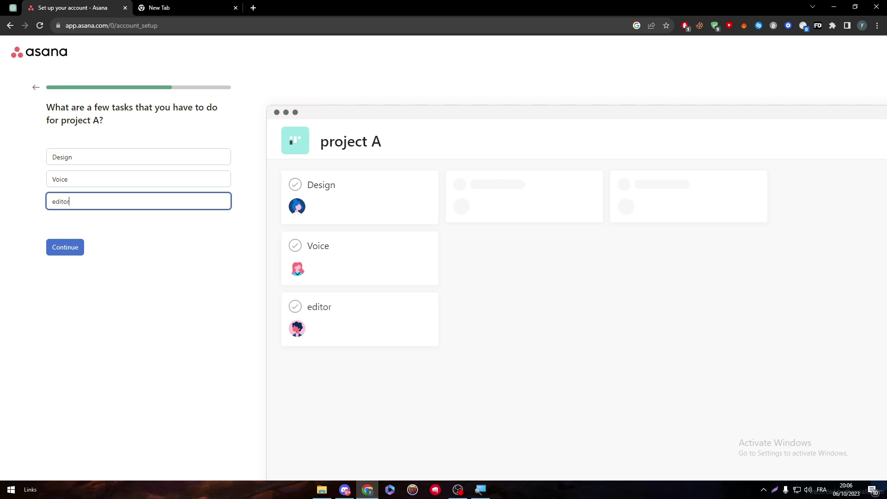
pyautogui.click(132, 306)
pyautogui.click(60, 250)
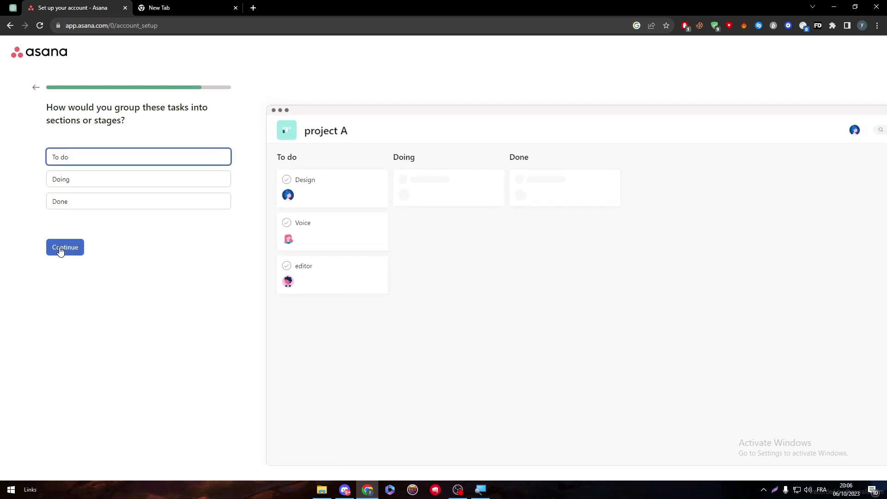
pyautogui.click(68, 248)
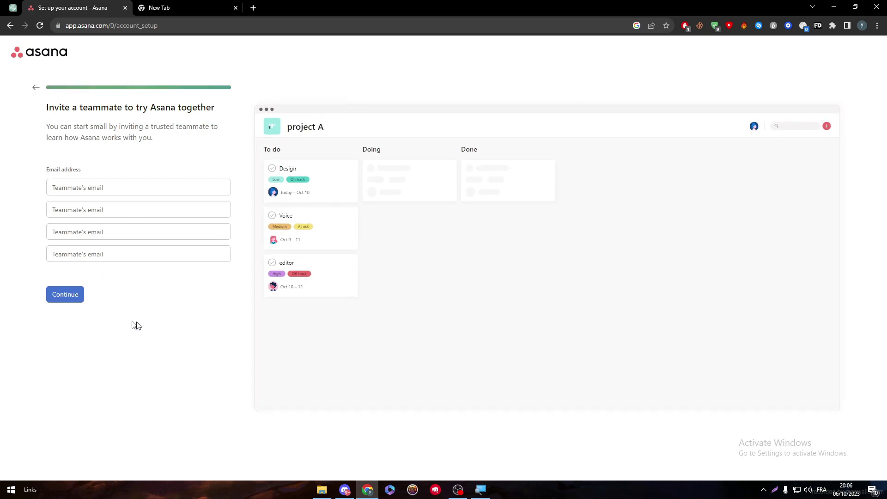
# Skip inviting teammates and app downloads, and dismiss the trial message to reach the board
pyautogui.click(70, 298)
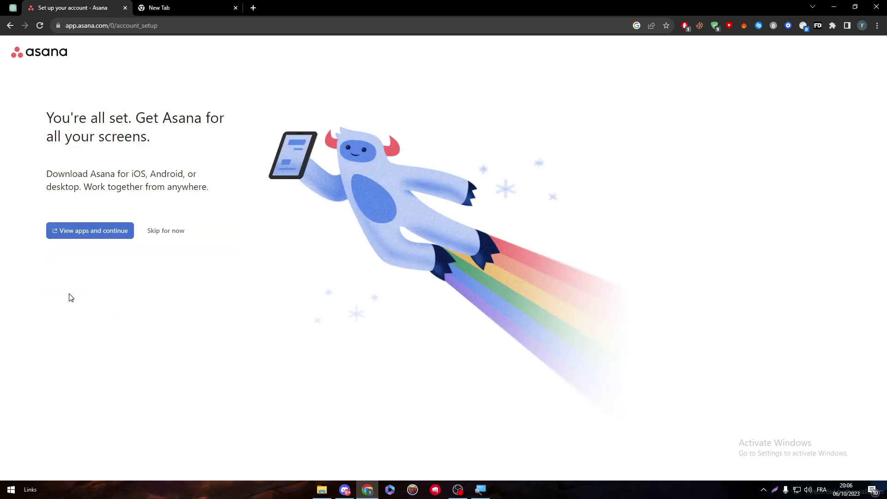
pyautogui.click(182, 230)
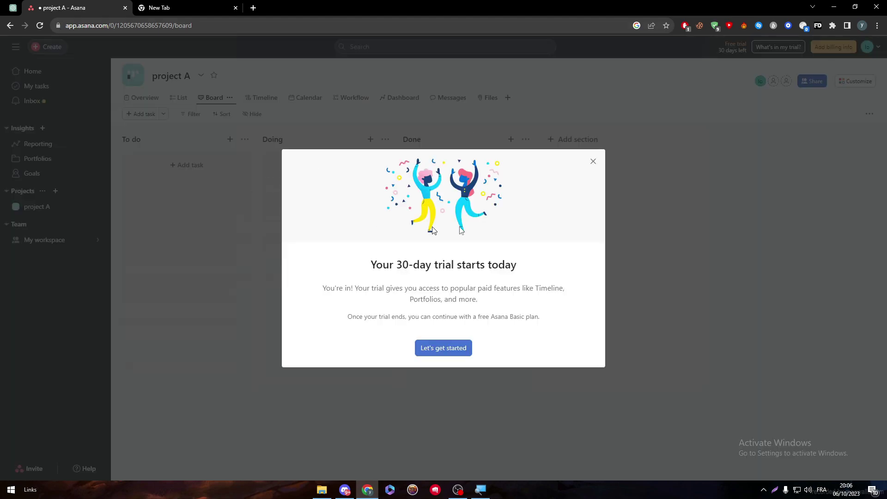
pyautogui.click(592, 162)
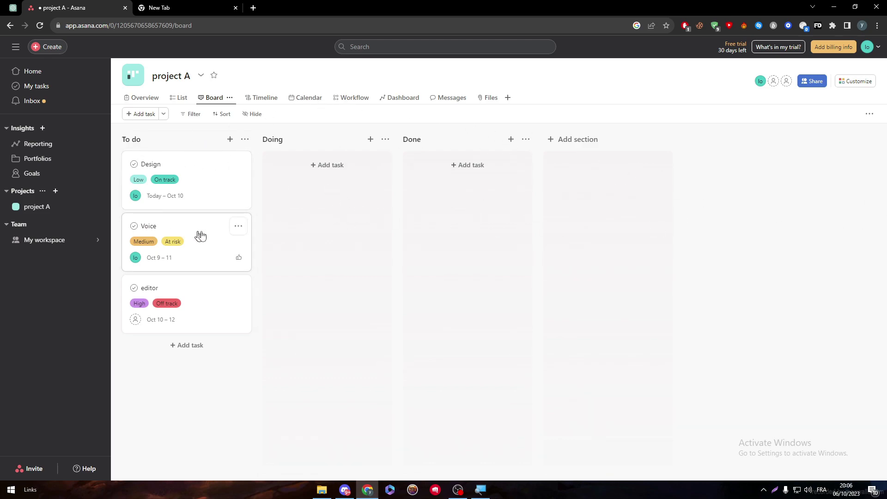
pyautogui.click(873, 51)
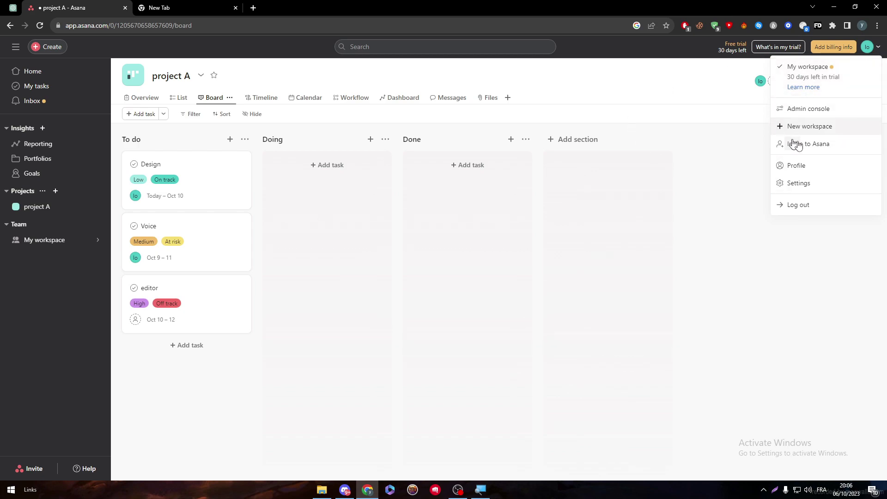
pyautogui.click(809, 189)
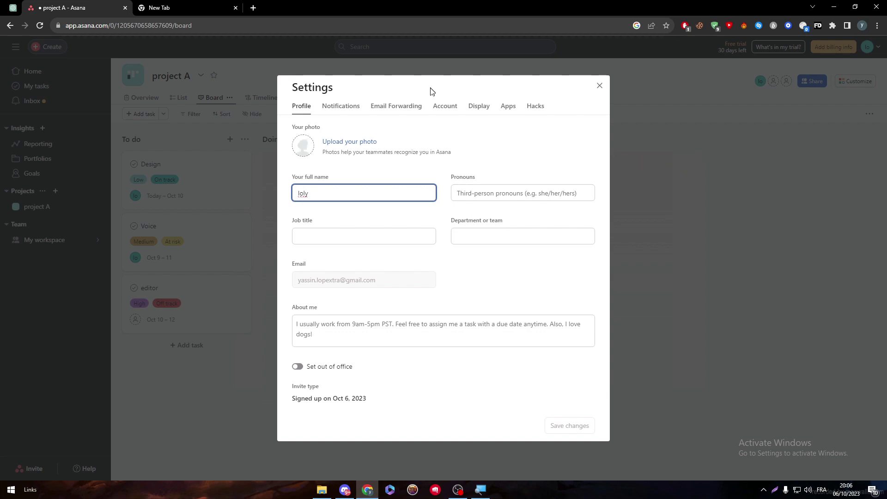
pyautogui.click(507, 111)
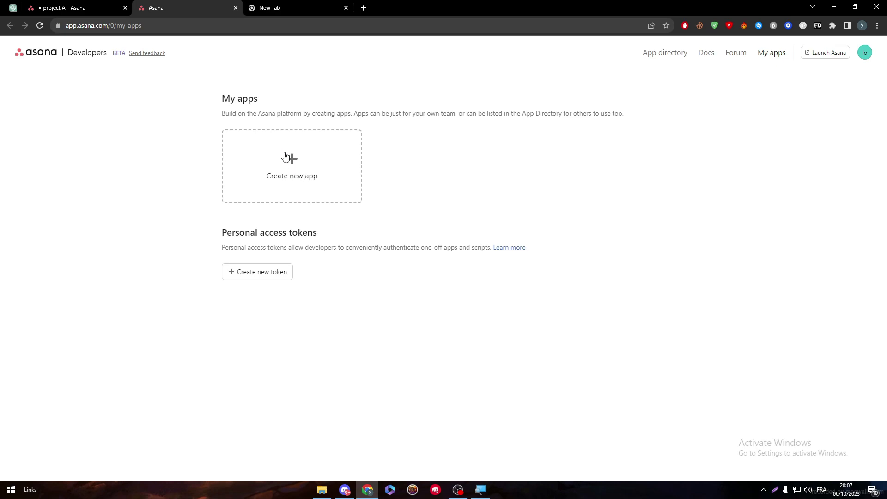
# Create a new Asana developer app named 'Google calender' for automating work in Asana
pyautogui.click(285, 152)
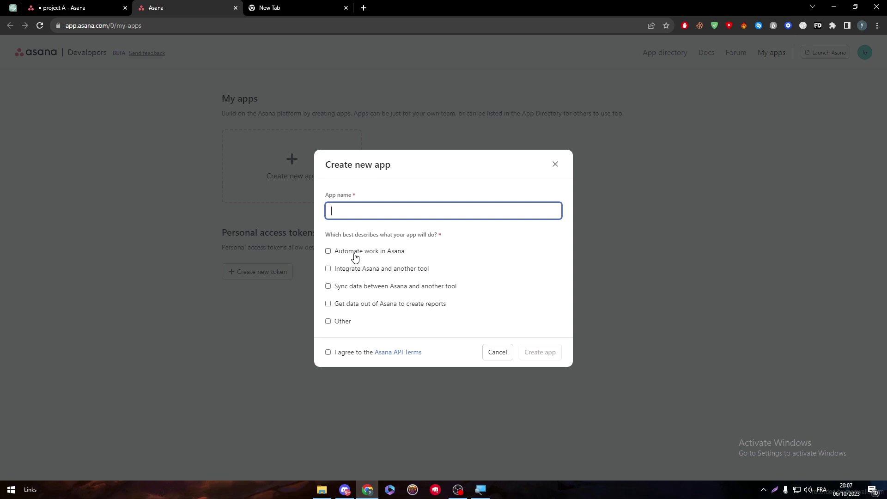
pyautogui.click(380, 257)
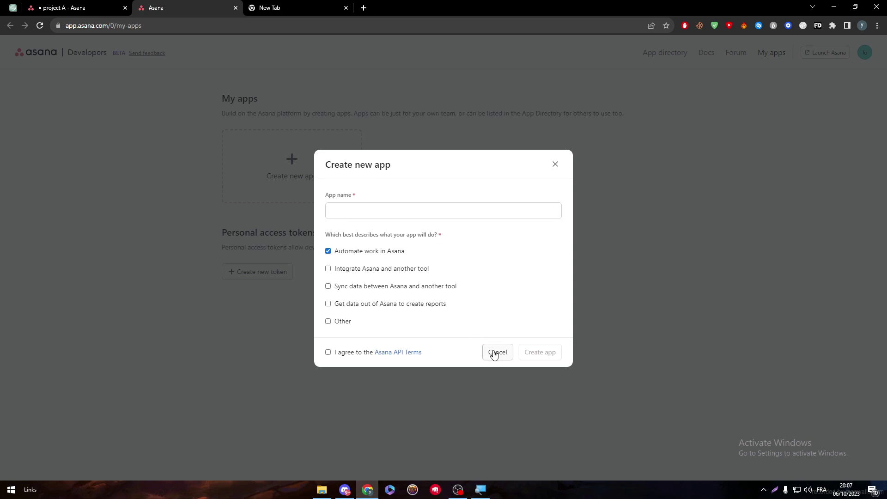
pyautogui.click(443, 210)
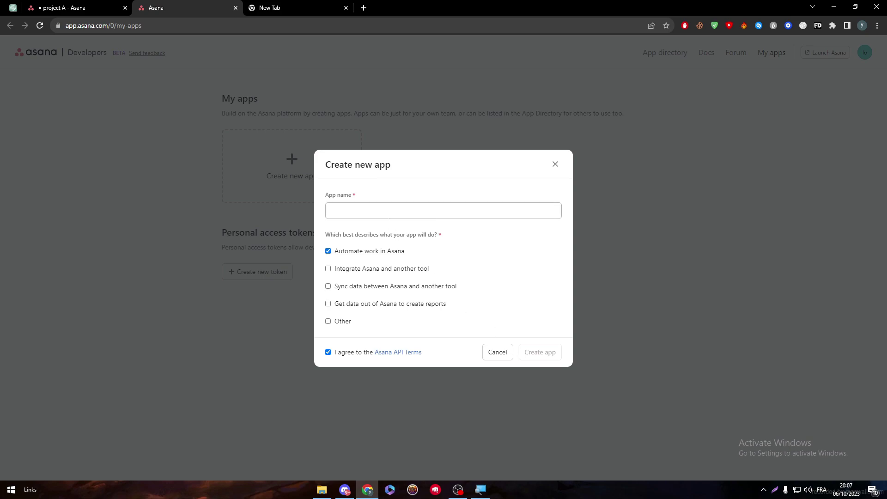
pyautogui.write('Google calender')
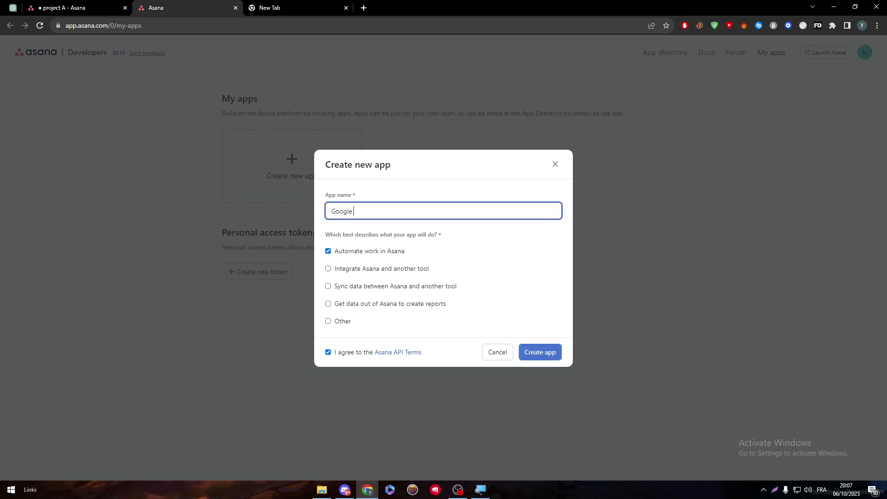
pyautogui.click(529, 357)
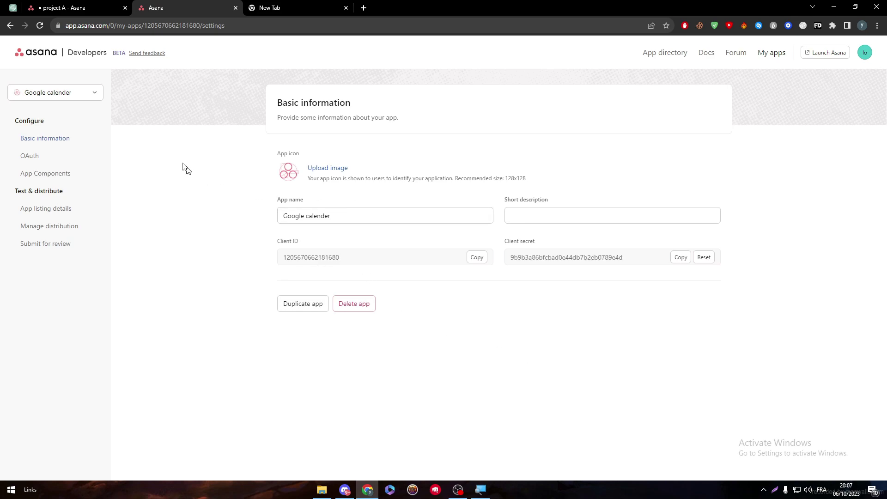
# Review the app's OAuth, App Components and App listing details pages
pyautogui.click(27, 157)
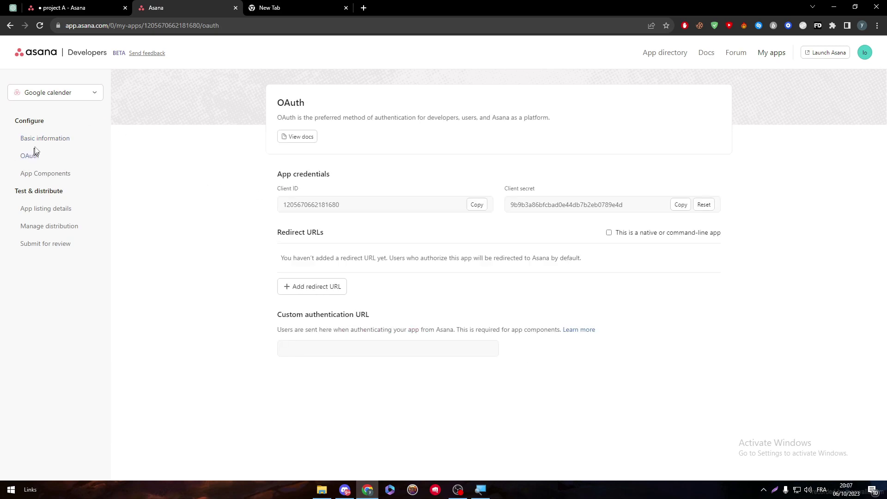
pyautogui.click(51, 174)
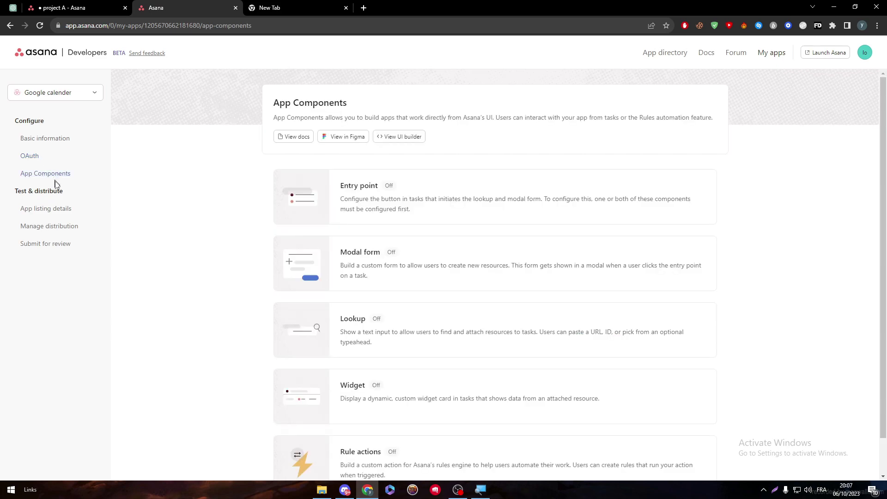
pyautogui.click(51, 210)
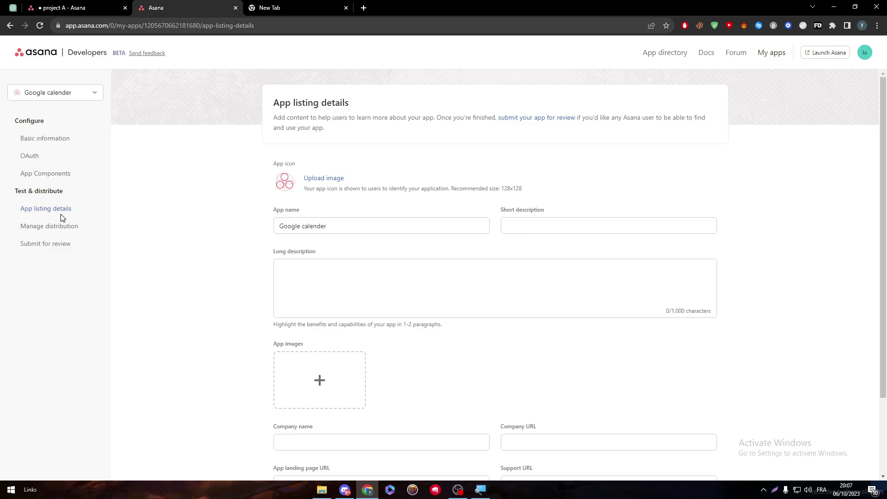
# Open Google Calendar from the Google apps grid in the new tab
pyautogui.click(296, 8)
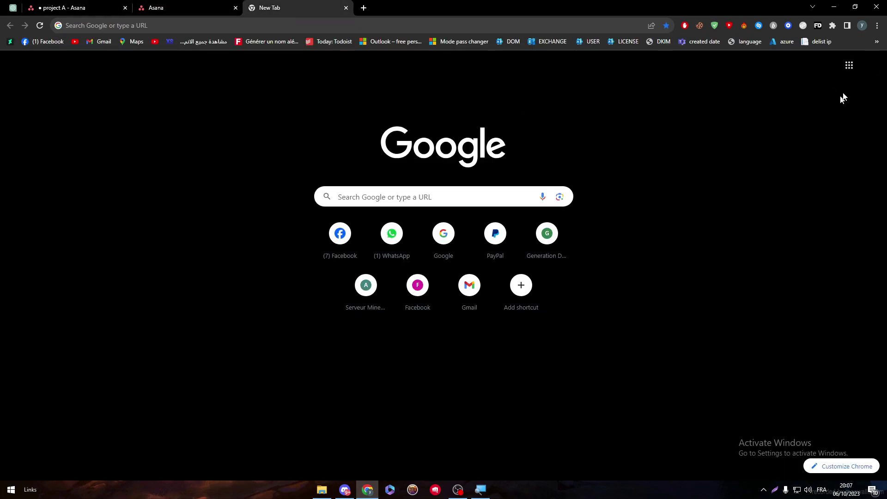
pyautogui.click(849, 65)
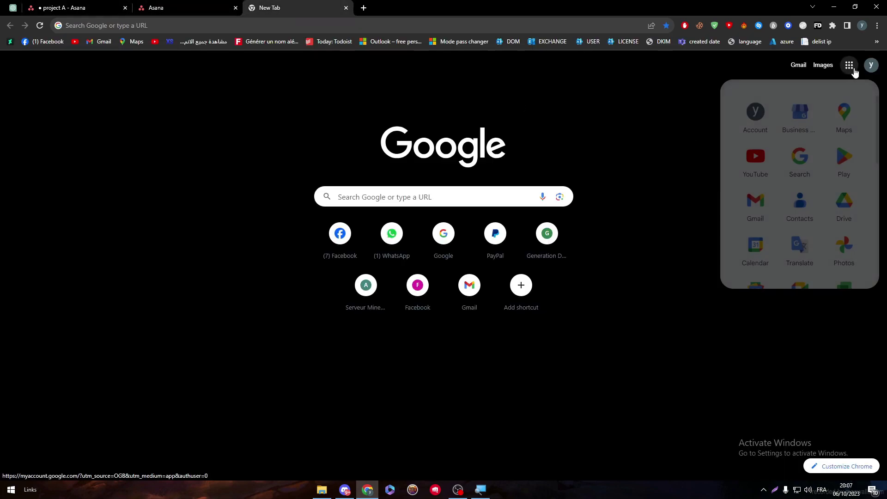
pyautogui.click(763, 248)
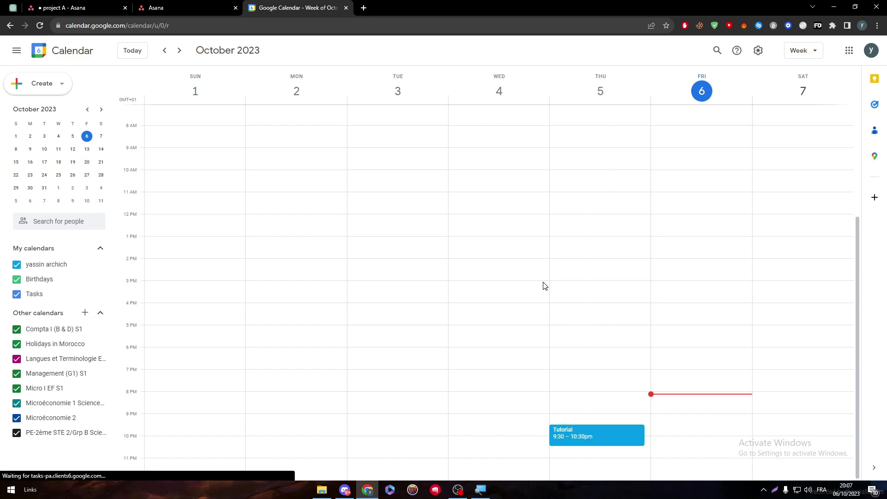
# Search the Workspace Marketplace add-ons for Asana, then close the Marketplace
pyautogui.click(758, 51)
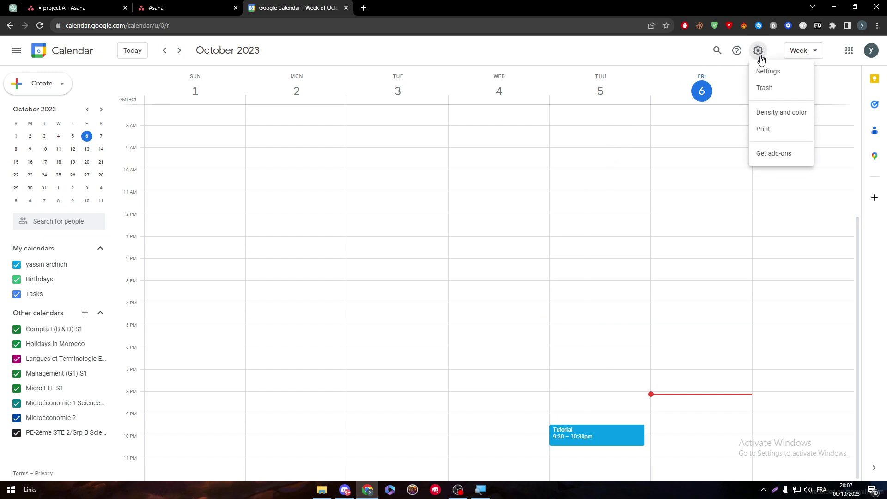
pyautogui.click(783, 158)
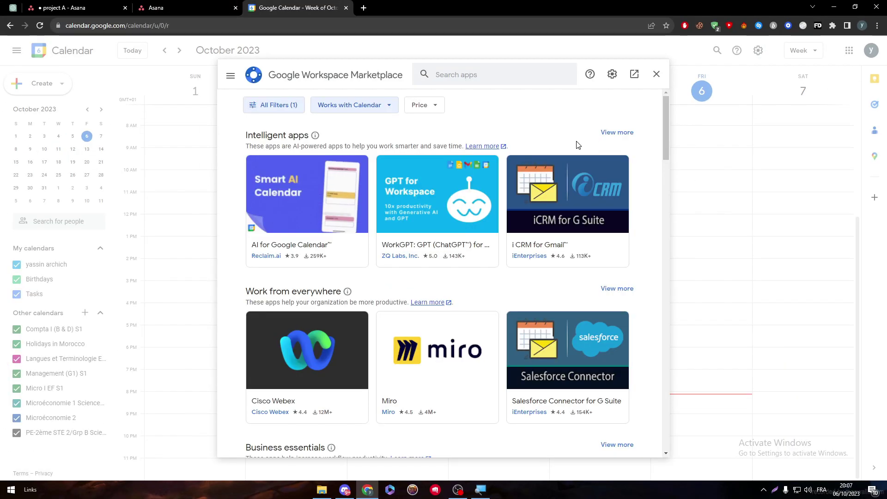
pyautogui.click(462, 75)
pyautogui.write('asana')
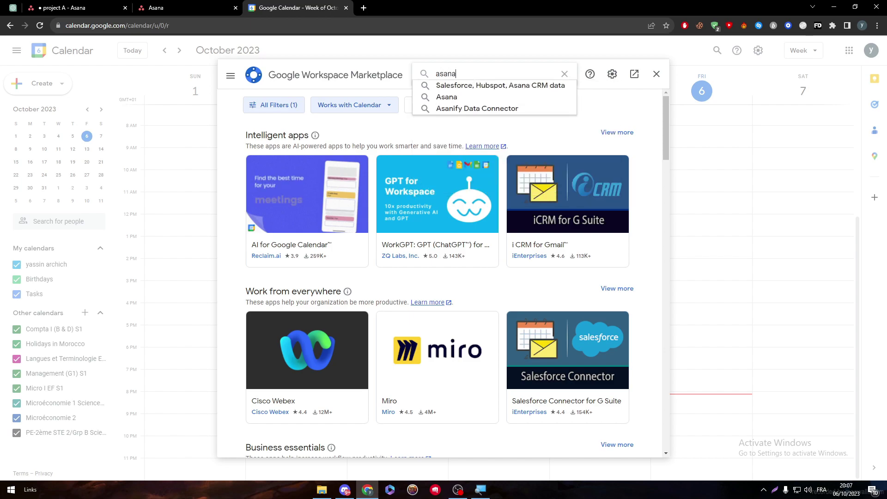
pyautogui.click(462, 97)
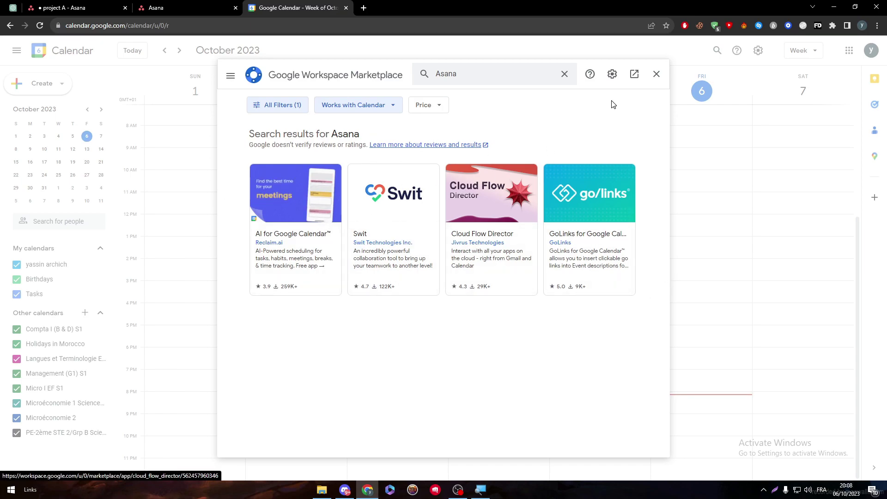
pyautogui.click(656, 75)
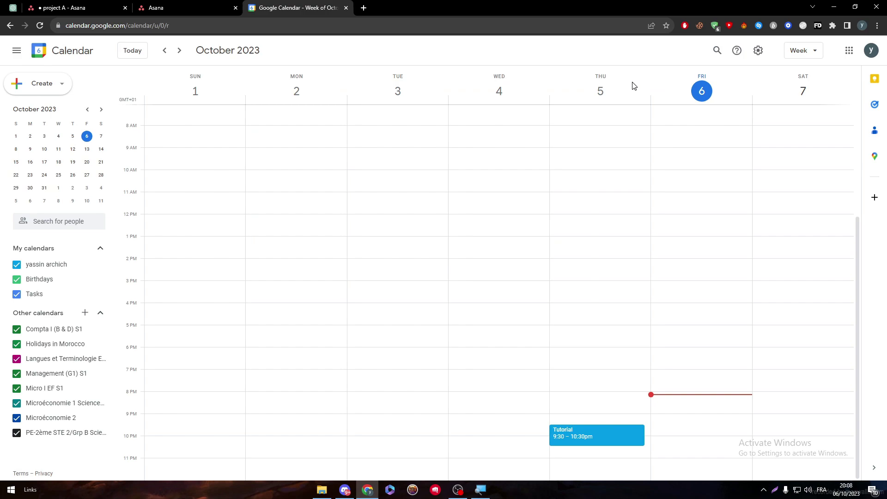
# Go to the Zapier dashboard, log out, and sign back in with Google
pyautogui.click(363, 7)
pyautogui.write('zapier')
pyautogui.press('Return')
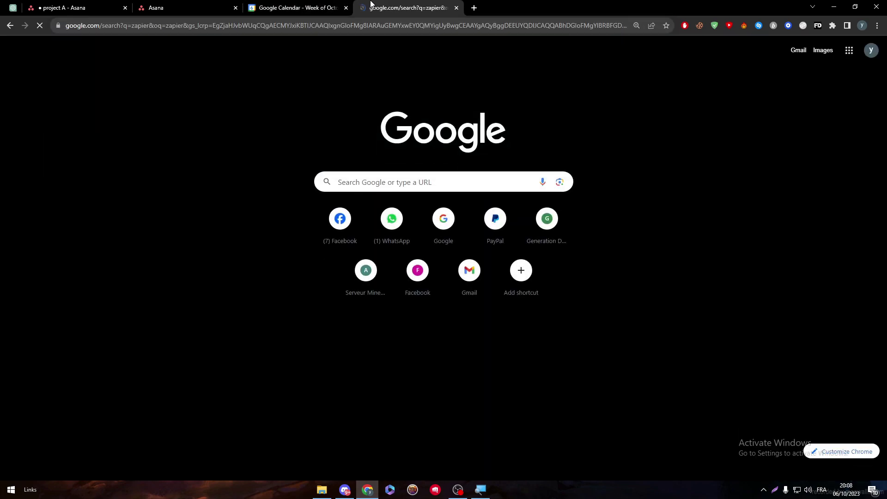
pyautogui.click(166, 159)
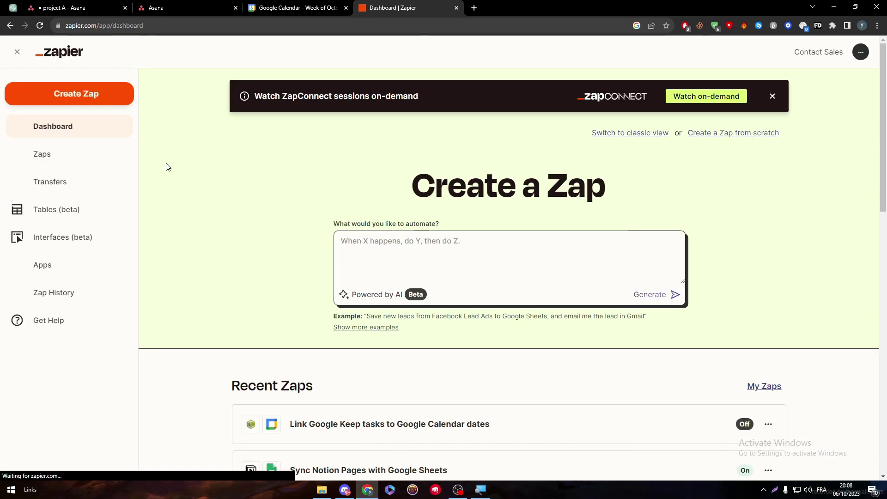
pyautogui.click(861, 52)
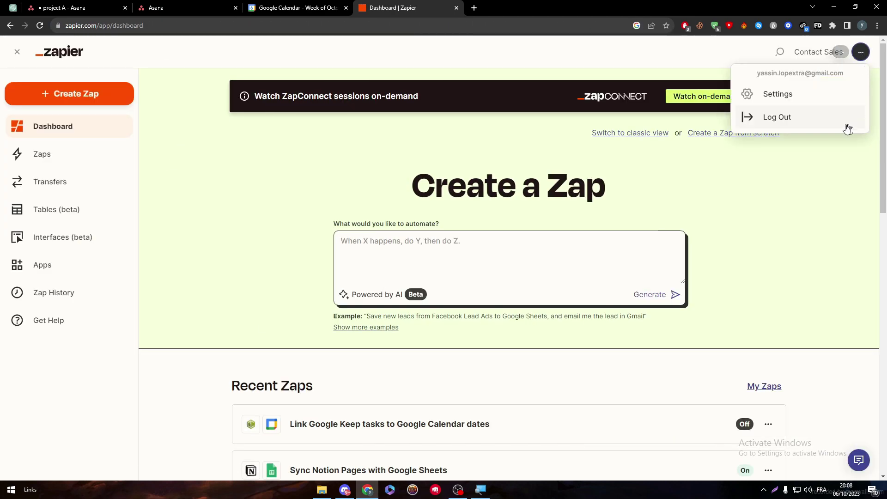
pyautogui.click(780, 125)
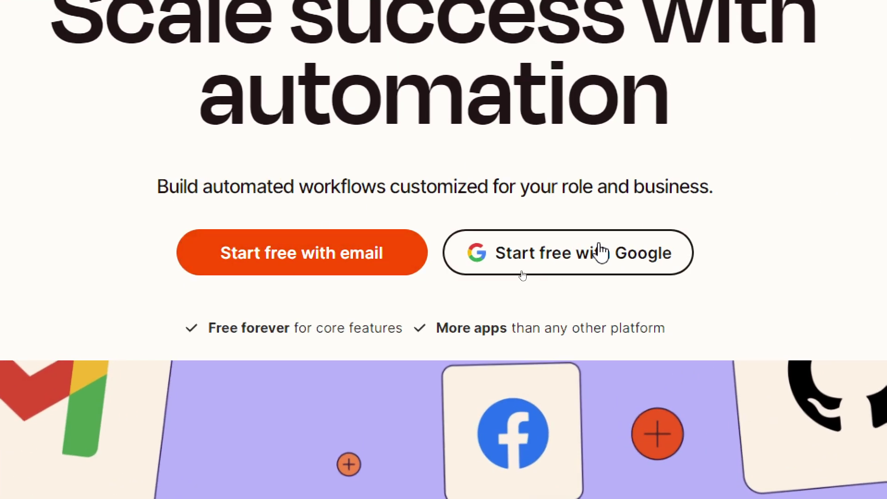
pyautogui.click(565, 261)
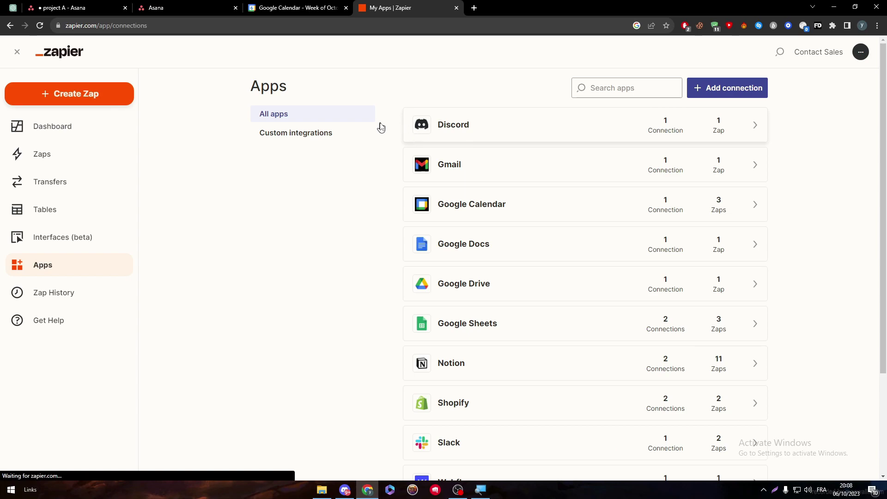
# Connect another Google Calendar account, granting Zapier access
pyautogui.click(613, 95)
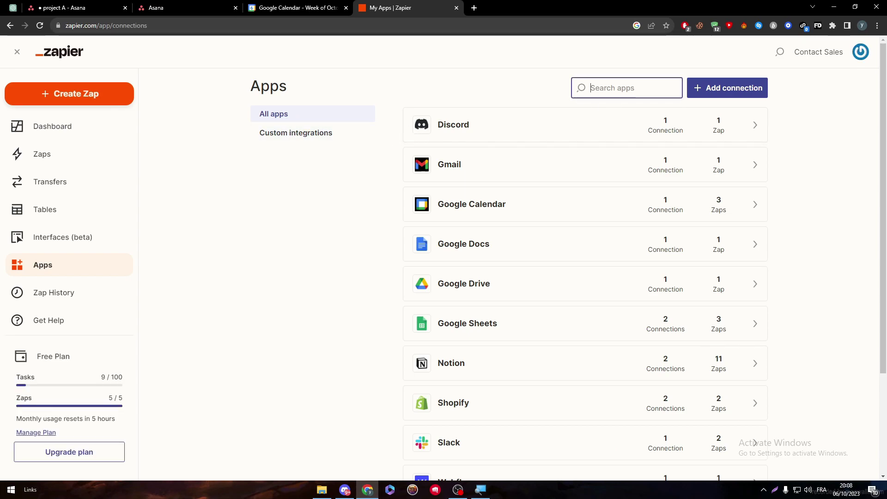
pyautogui.write('google cal')
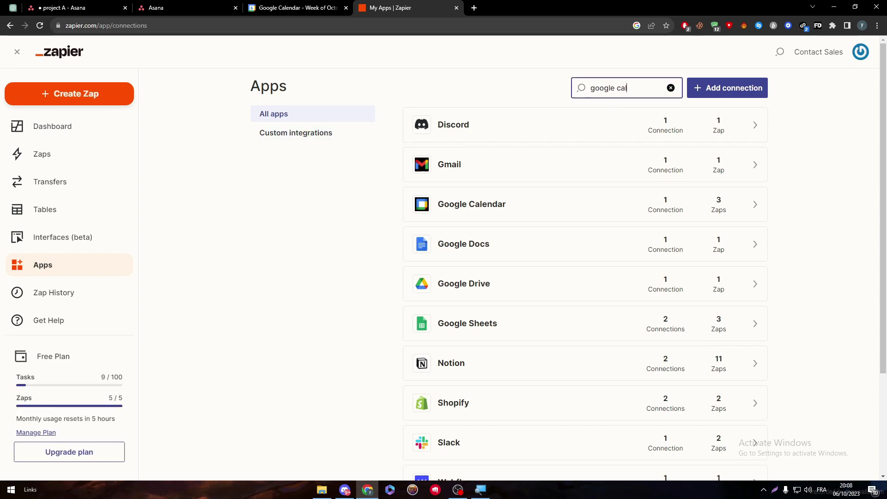
pyautogui.write('endar')
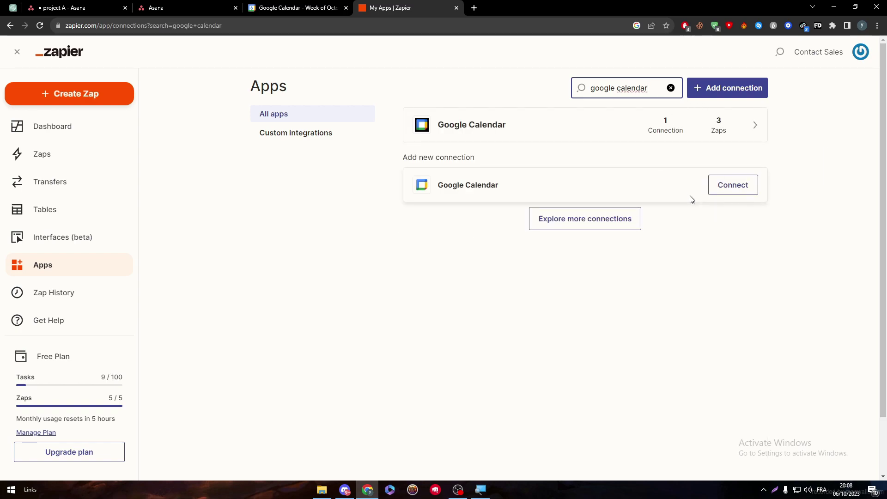
pyautogui.click(733, 185)
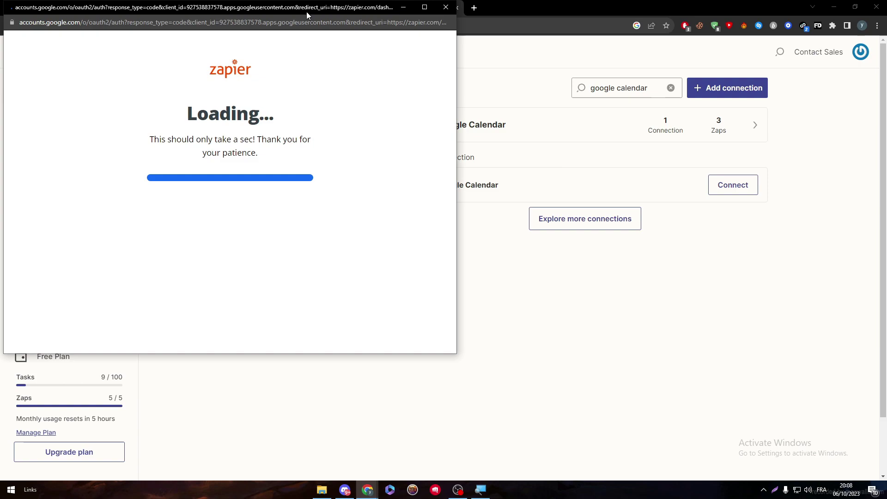
pyautogui.moveTo(664, 111); pyautogui.dragTo(553, 70)
pyautogui.click(477, 211)
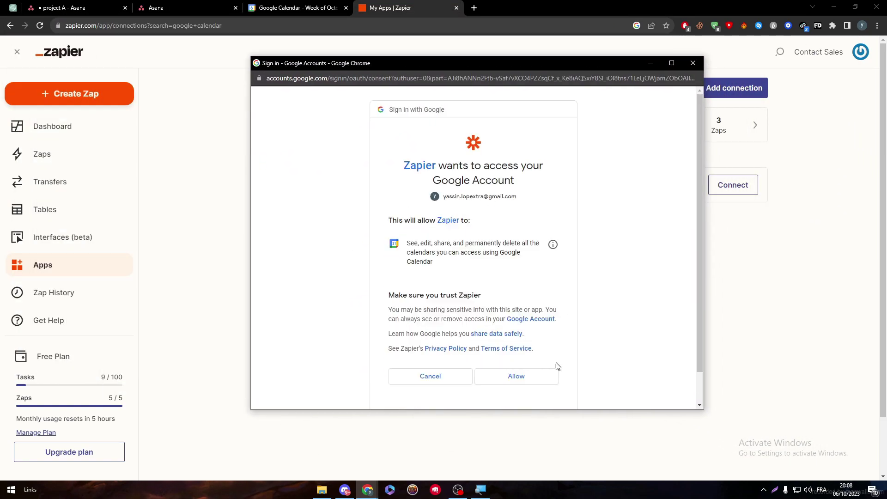
pyautogui.click(529, 376)
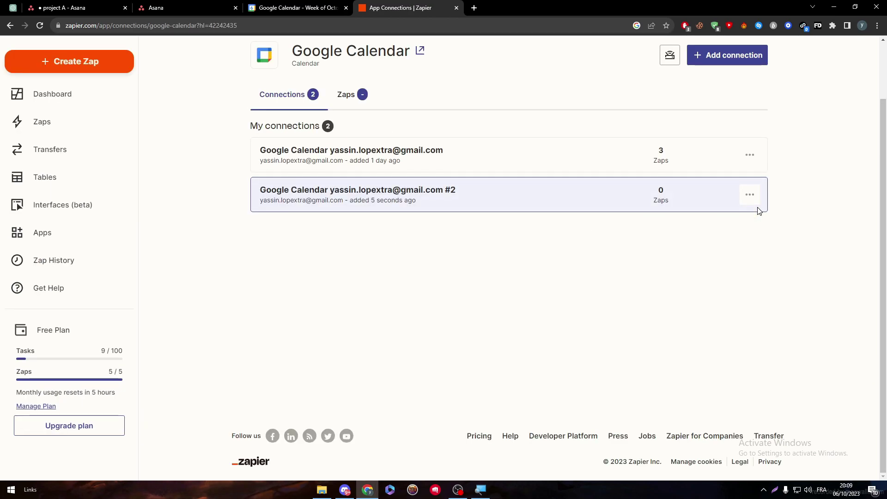
# Test the new '#2' Google Calendar connection and confirm it succeeds
pyautogui.click(750, 195)
pyautogui.click(733, 230)
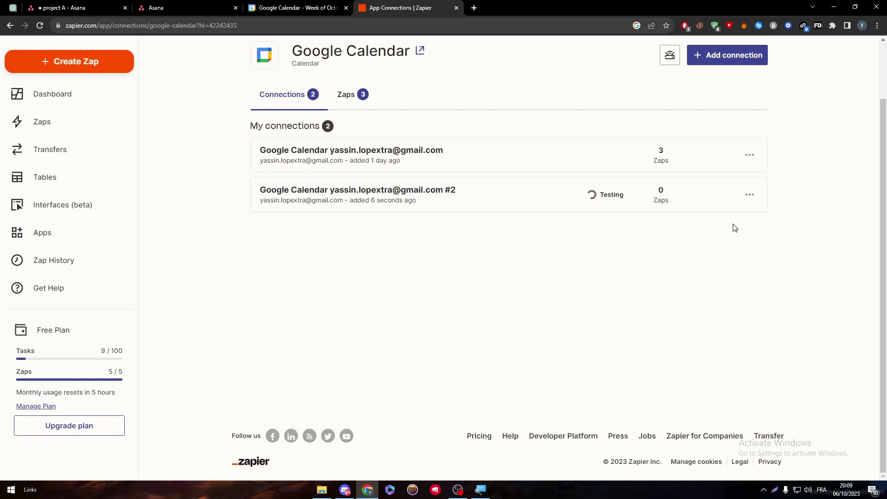
pyautogui.moveTo(583, 202); pyautogui.dragTo(633, 208)
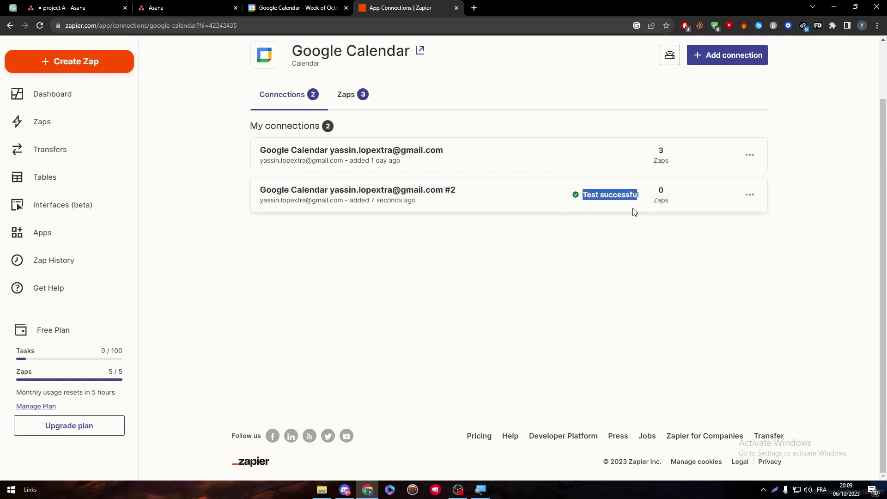
pyautogui.click(607, 268)
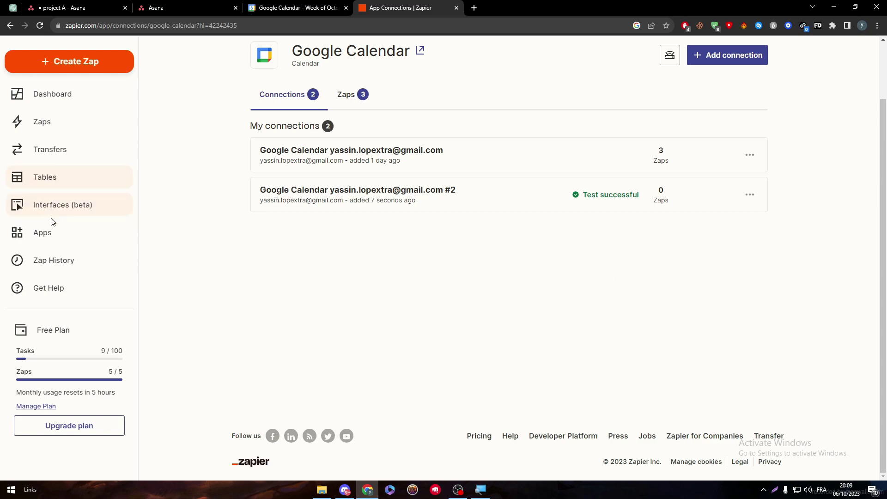
# Find Asana in the connected apps and connect an Asana account, allowing access
pyautogui.click(51, 233)
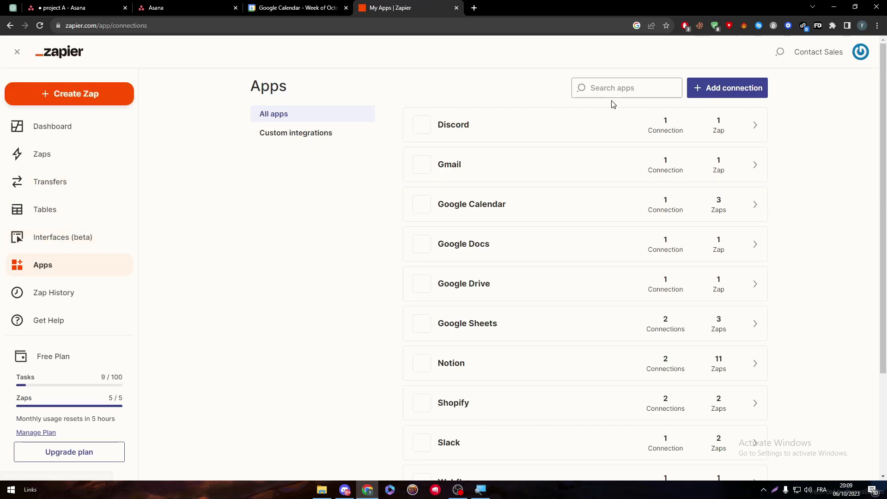
pyautogui.click(613, 88)
pyautogui.write('asa')
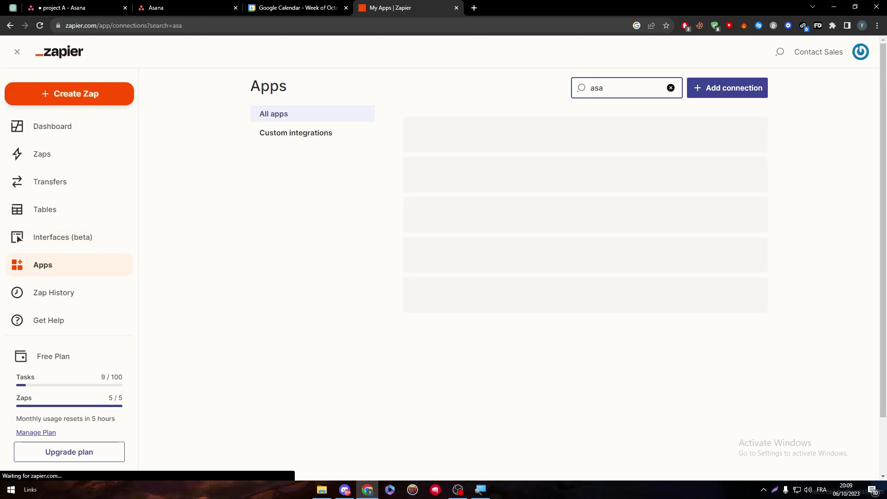
pyautogui.write('n')
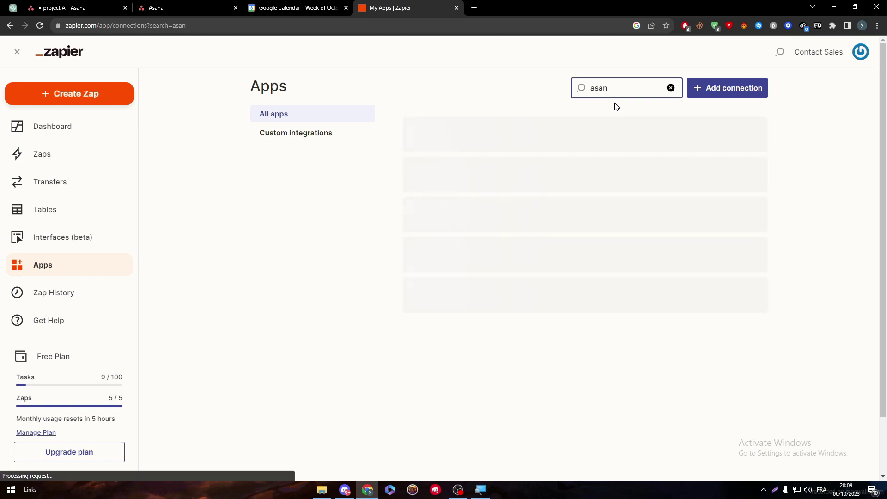
pyautogui.write('a')
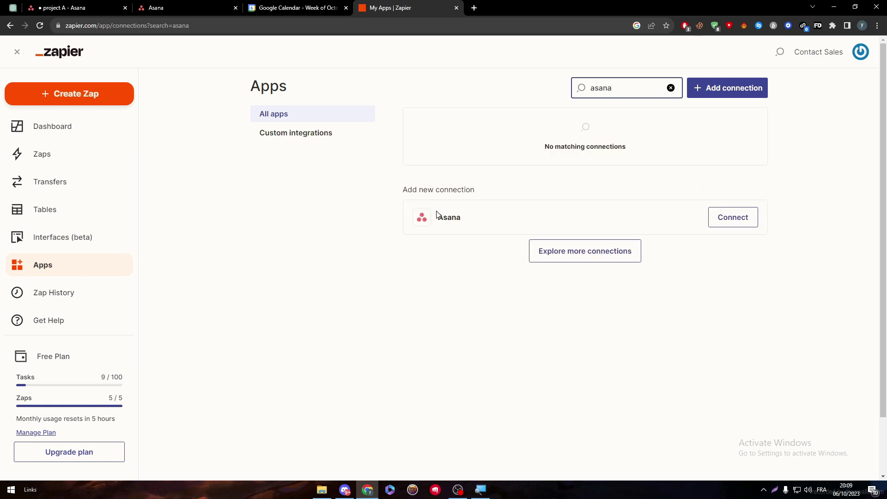
pyautogui.click(836, 198)
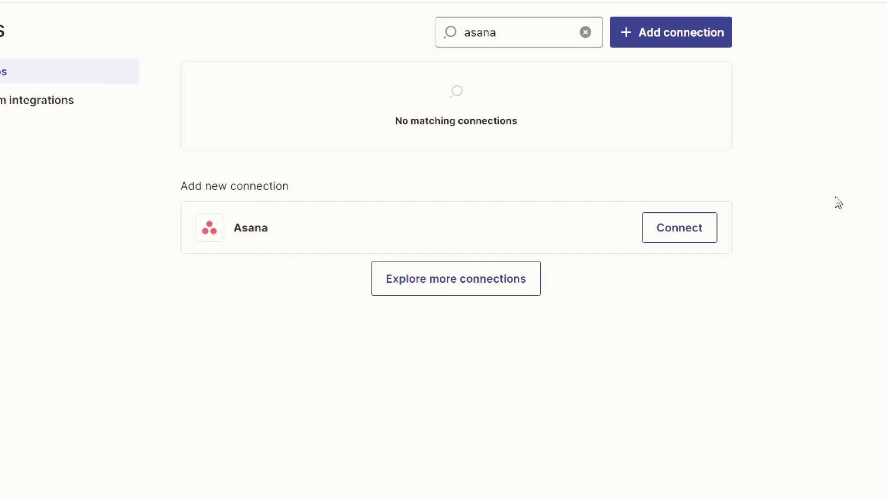
pyautogui.click(675, 232)
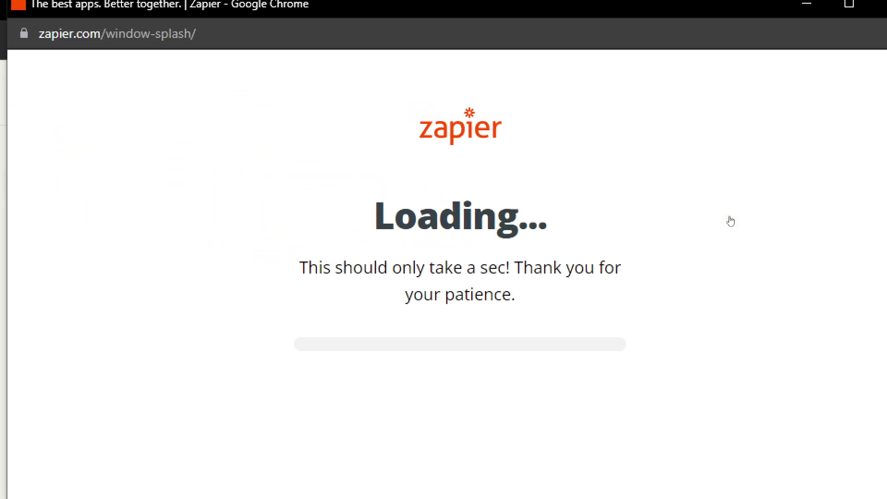
pyautogui.moveTo(286, 18); pyautogui.dragTo(578, 57)
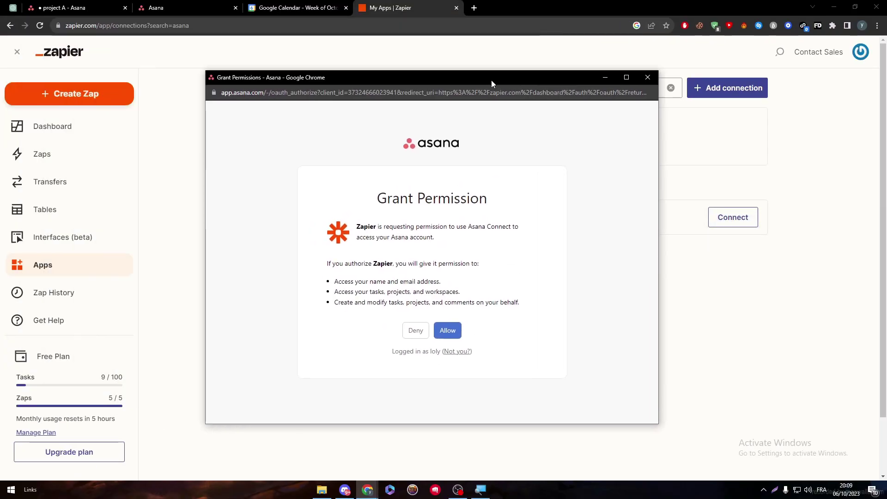
pyautogui.click(534, 315)
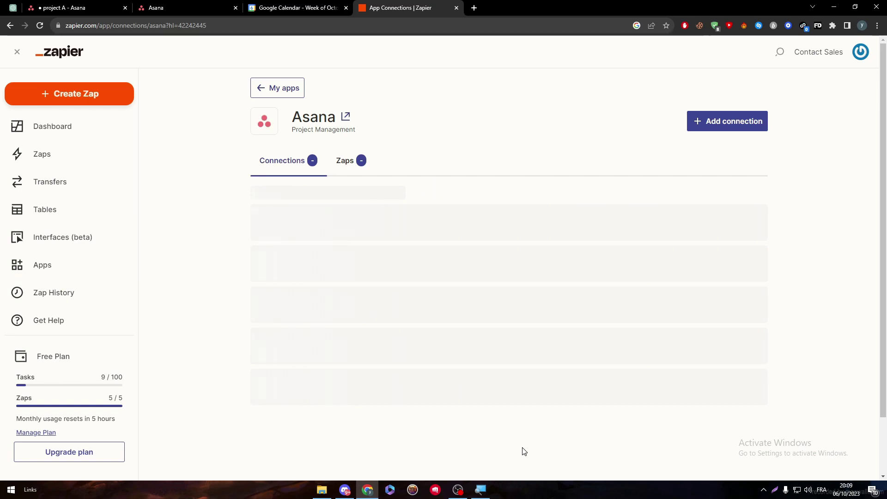
pyautogui.moveTo(259, 146); pyautogui.dragTo(422, 169)
# Test the Asana connection and confirm it succeeds
pyautogui.click(749, 155)
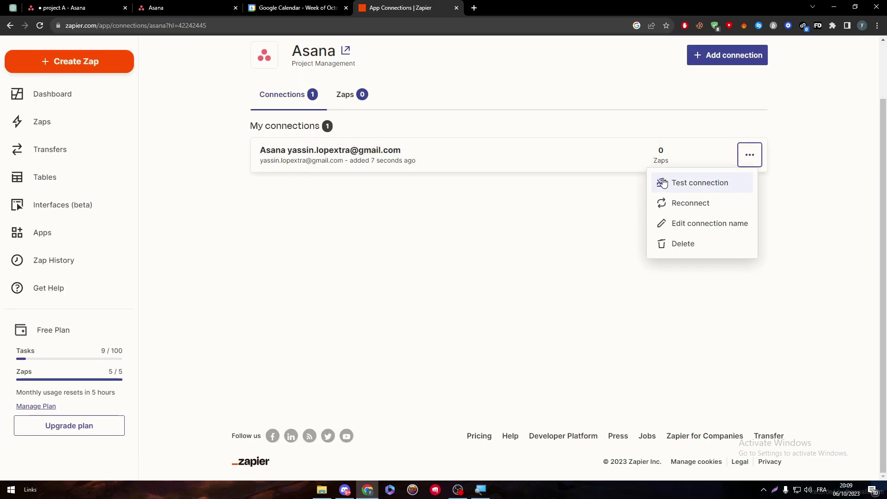
pyautogui.click(691, 186)
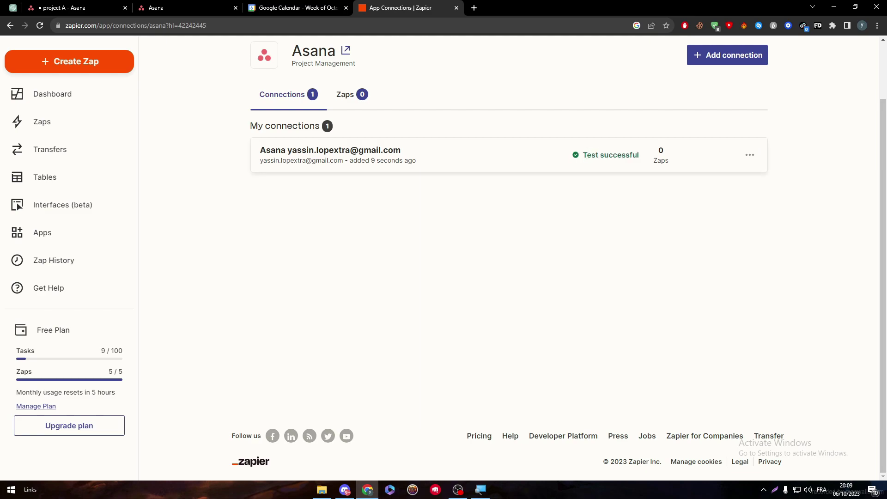
pyautogui.moveTo(581, 155); pyautogui.dragTo(648, 158)
pyautogui.click(607, 224)
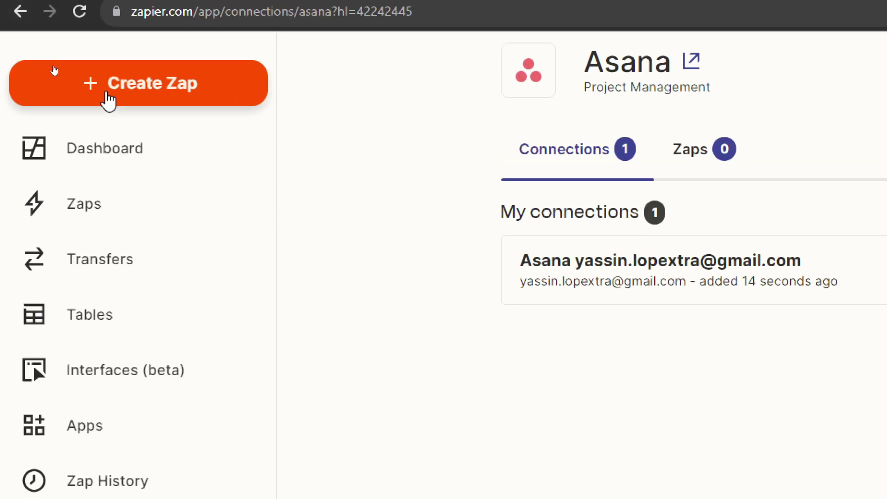
# Create a new Zap described as 'when a task has been created on Asana add it to google calendar'
pyautogui.click(108, 99)
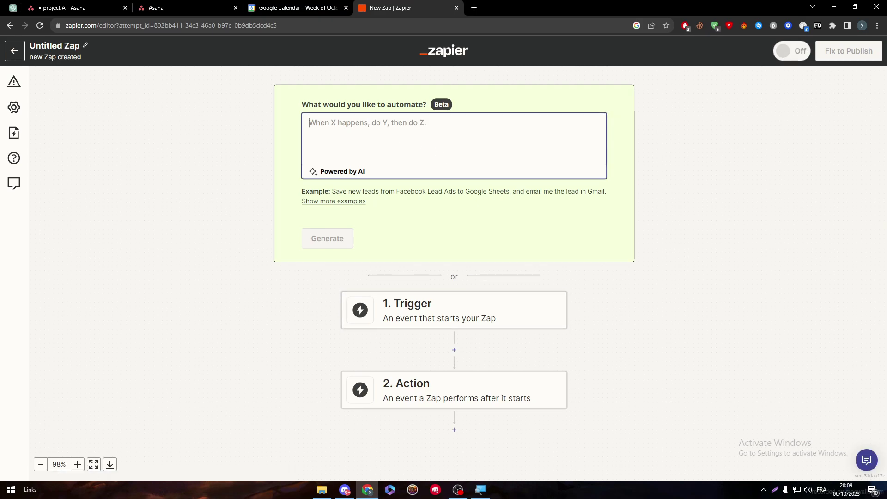
pyautogui.write('w')
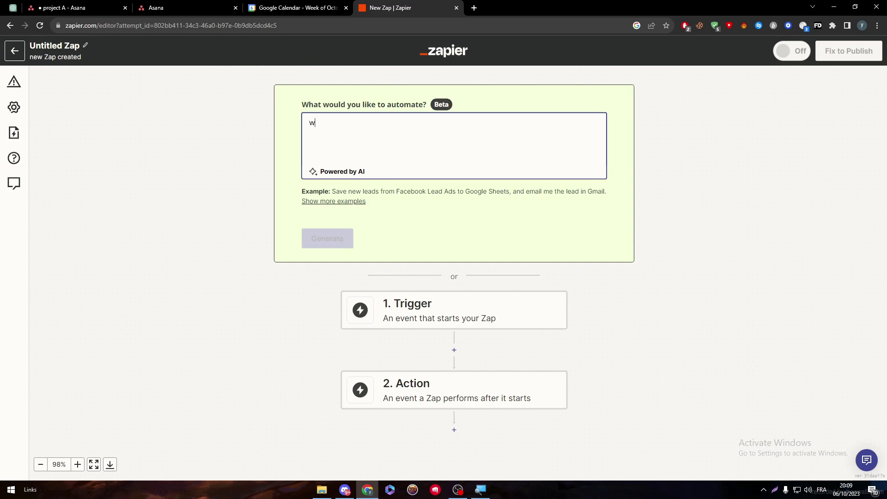
pyautogui.write('hen a task has been created add it to google calendar')
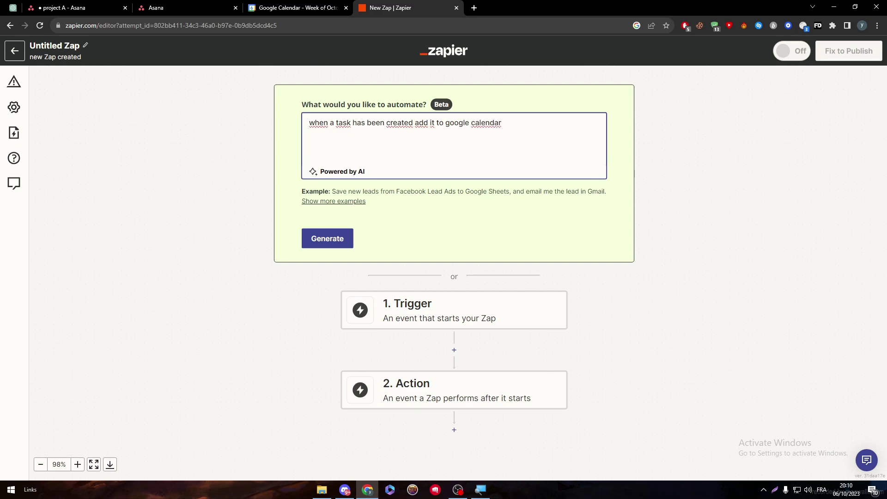
pyautogui.write('on asan')
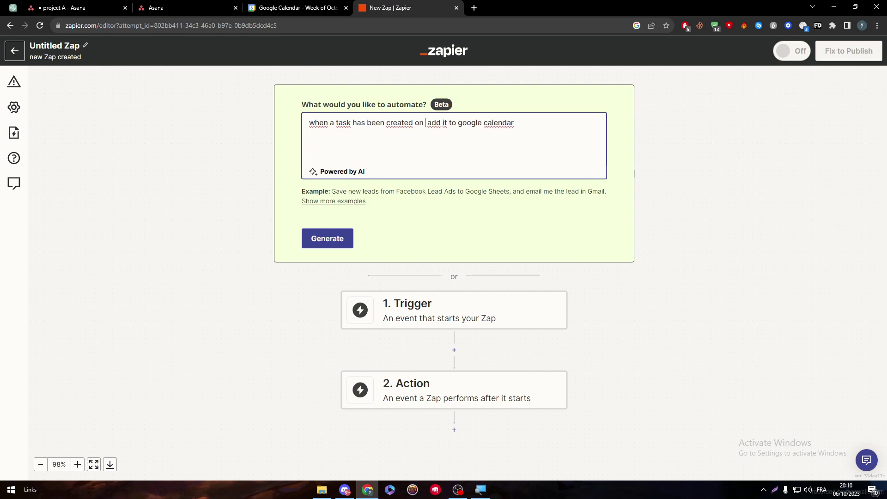
pyautogui.write('a')
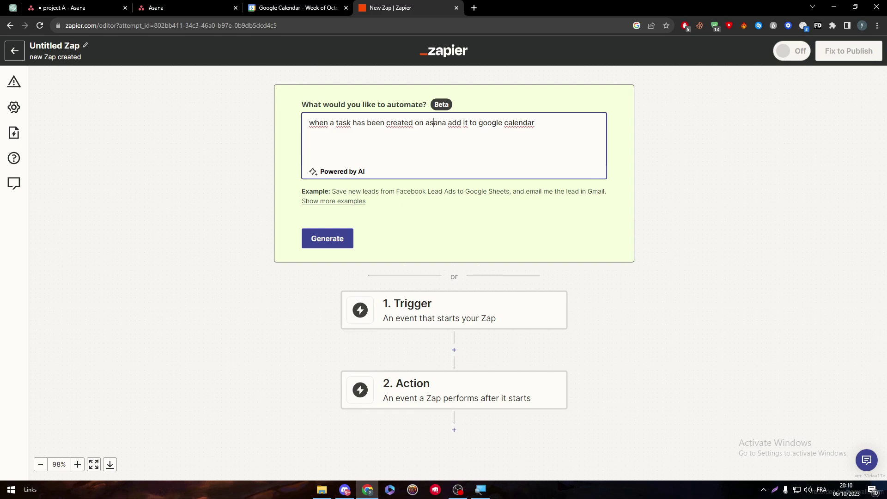
pyautogui.press('BackSpace')
pyautogui.write('A')
pyautogui.click(419, 205)
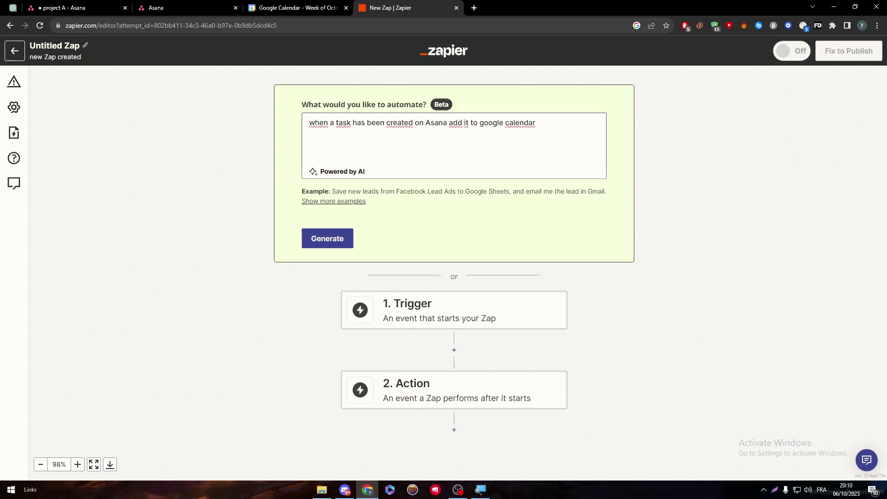
pyautogui.click(453, 144)
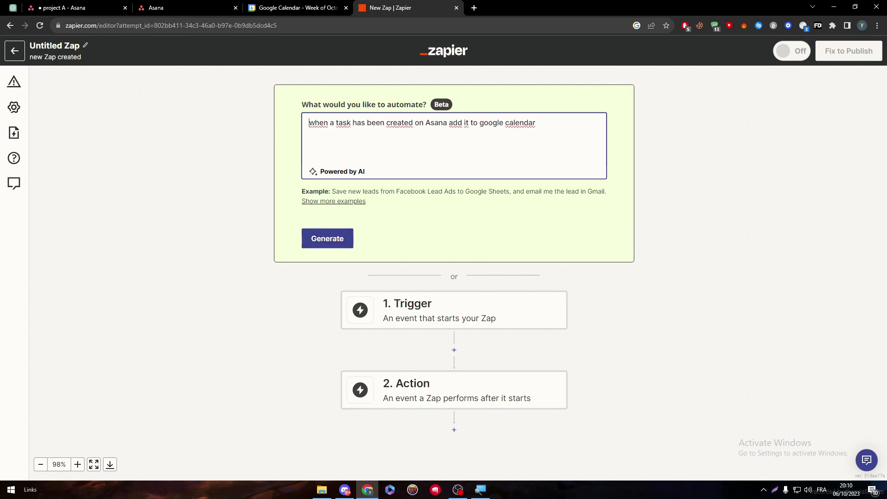
pyautogui.moveTo(309, 122); pyautogui.dragTo(493, 141)
pyautogui.click(493, 143)
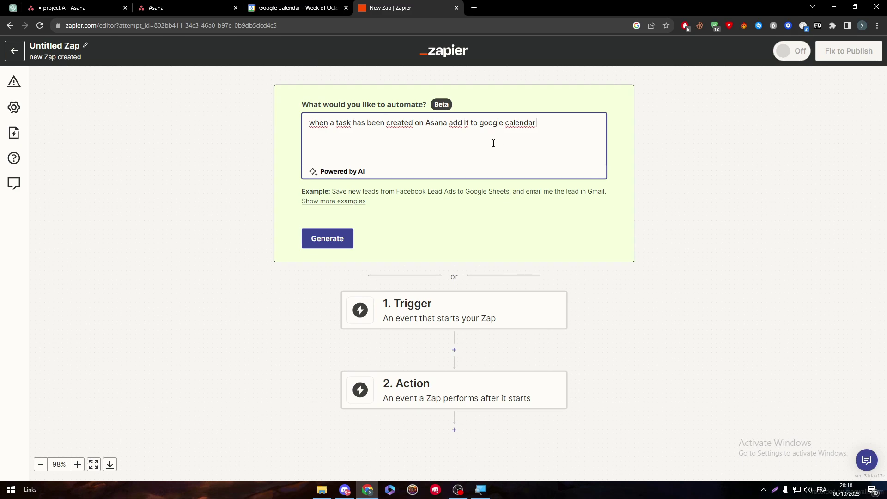
# Generate suggestions and open 'Sync Asana tasks with Google Calendar' in the Zap editor
pyautogui.click(328, 250)
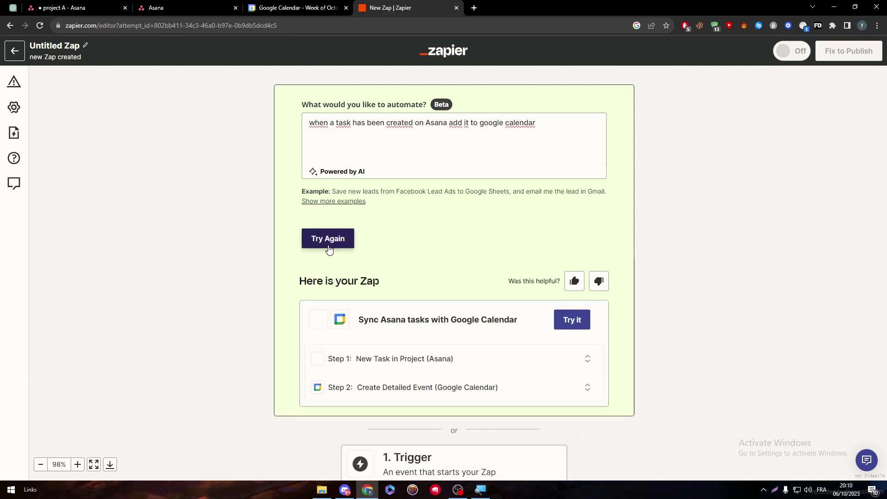
pyautogui.scroll(-1, 283, 170)
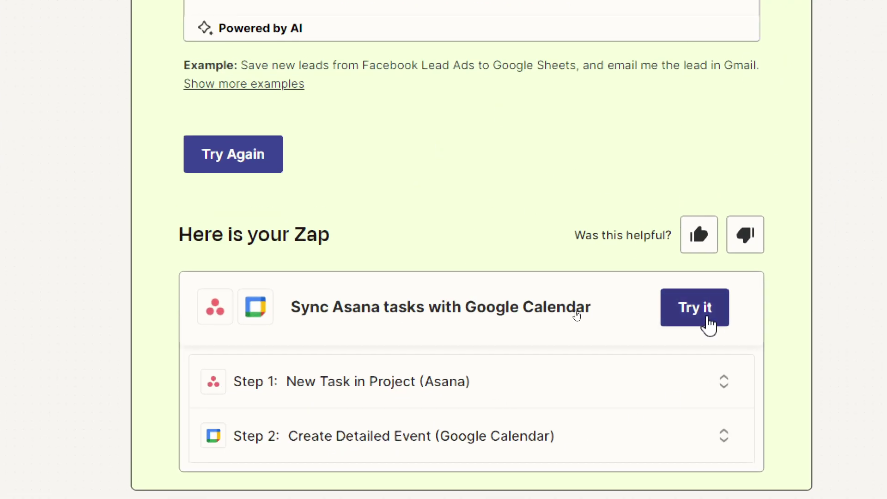
pyautogui.click(703, 291)
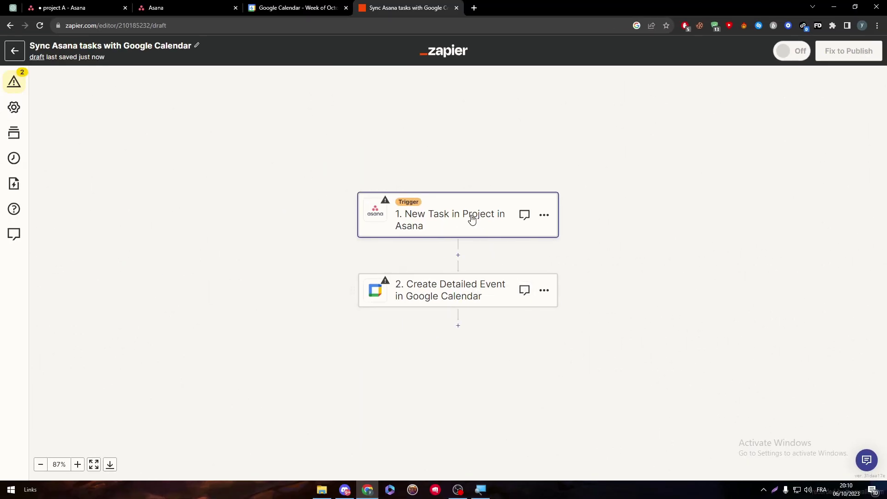
# Set the Asana trigger to watch project A in My workspace and continue to testing
pyautogui.click(471, 217)
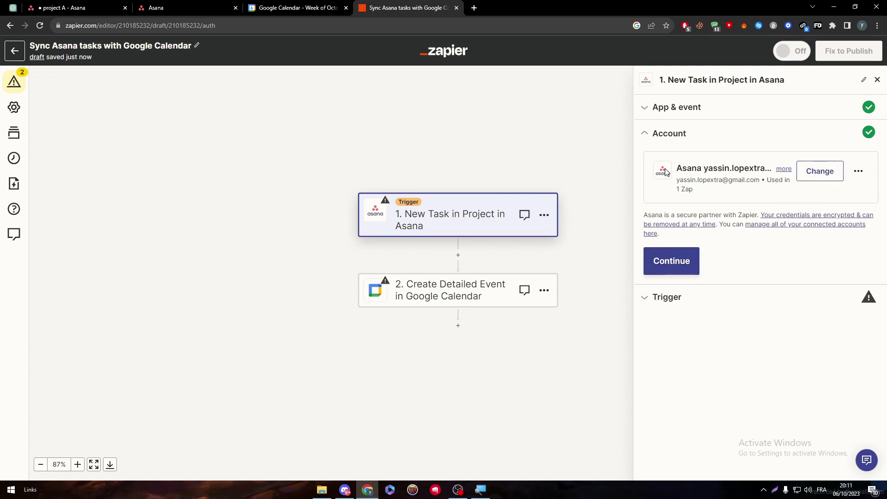
pyautogui.click(668, 263)
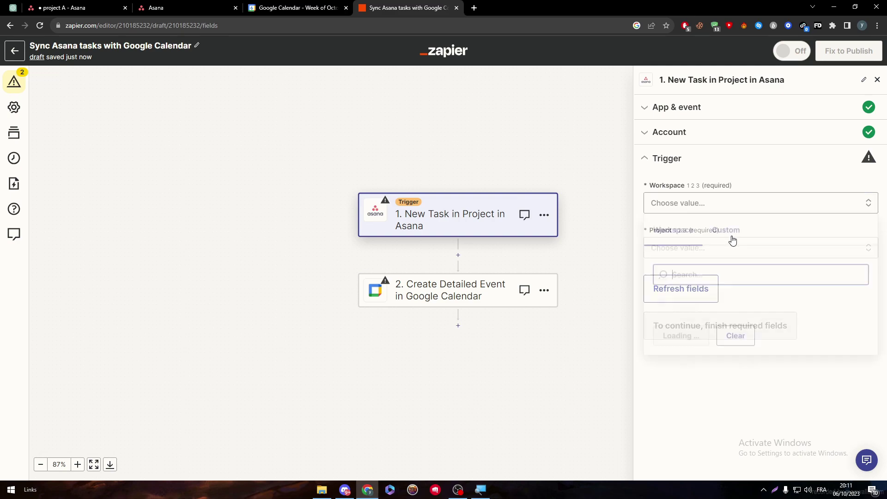
pyautogui.click(709, 310)
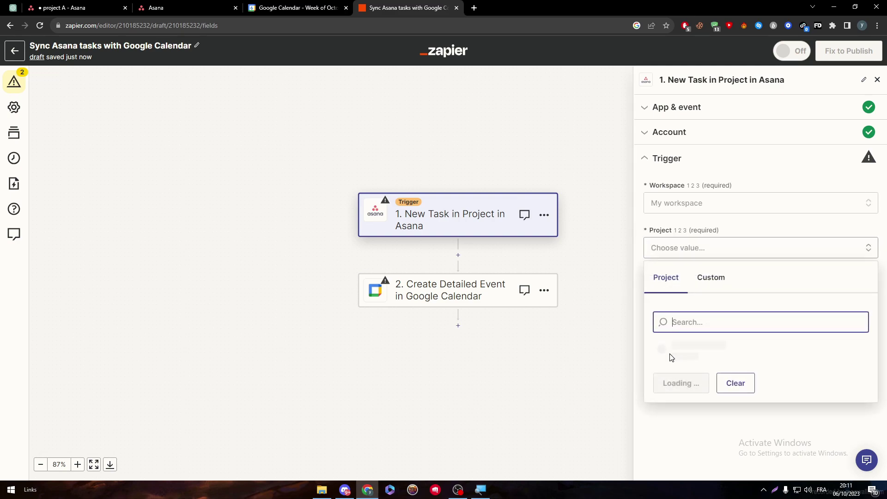
pyautogui.click(707, 354)
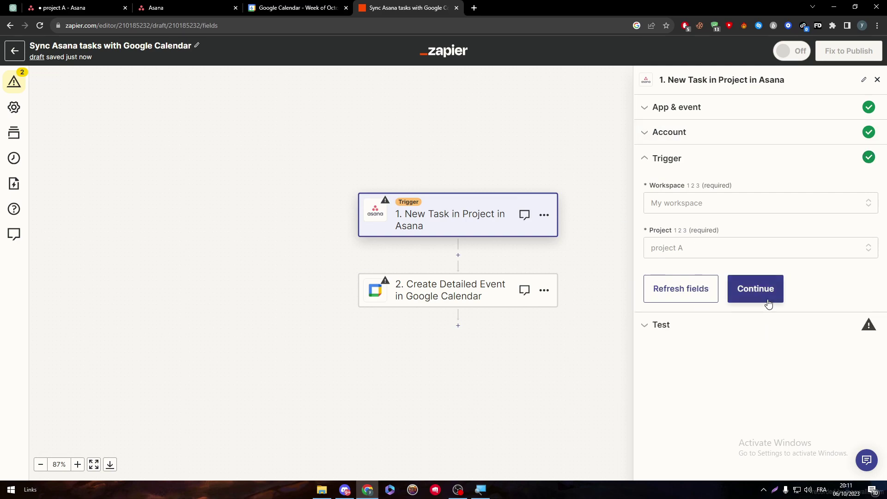
pyautogui.click(768, 303)
# Read the trigger test instructions, then return to the project A board in Asana
pyautogui.rightClick(728, 339)
pyautogui.click(663, 317)
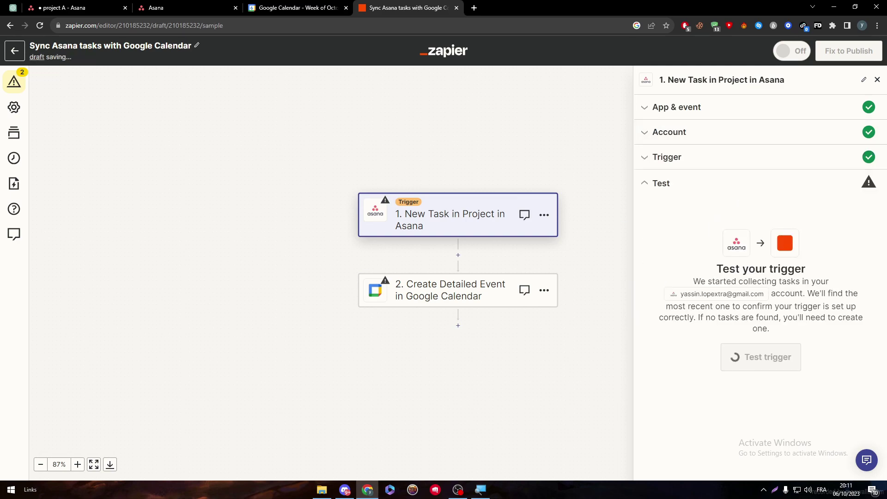
pyautogui.moveTo(692, 281); pyautogui.dragTo(779, 303)
pyautogui.moveTo(832, 293); pyautogui.dragTo(856, 306)
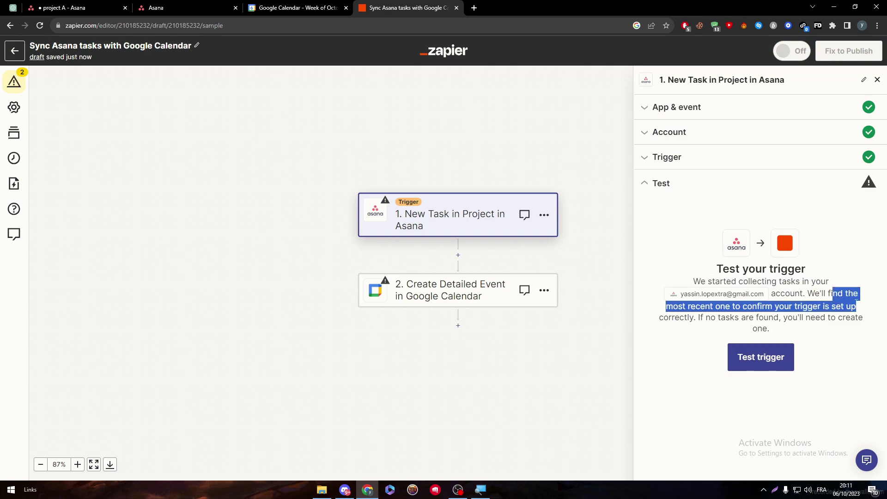
pyautogui.click(749, 336)
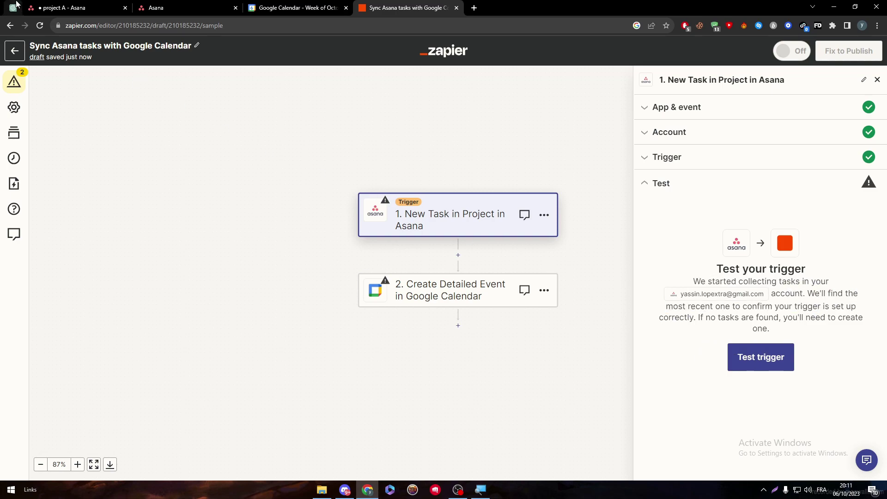
pyautogui.click(70, 7)
pyautogui.click(599, 226)
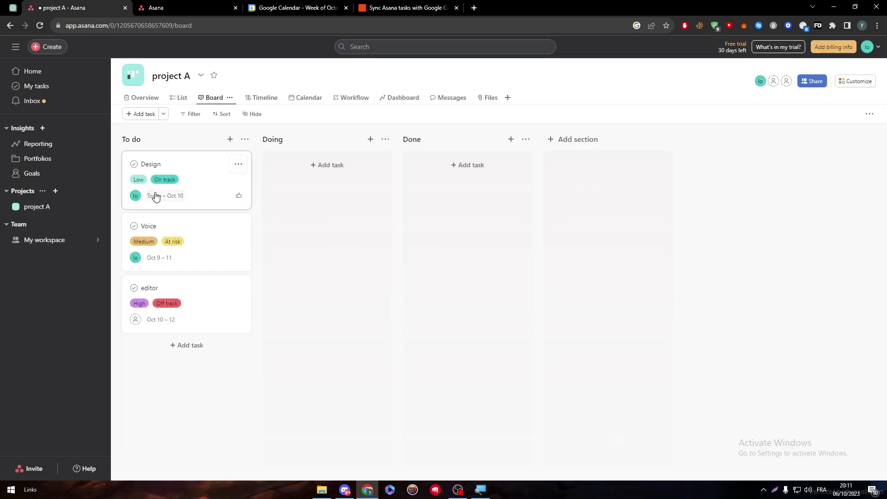
# Give the Design task in project A the description 'MAKE IT NOW'
pyautogui.click(183, 195)
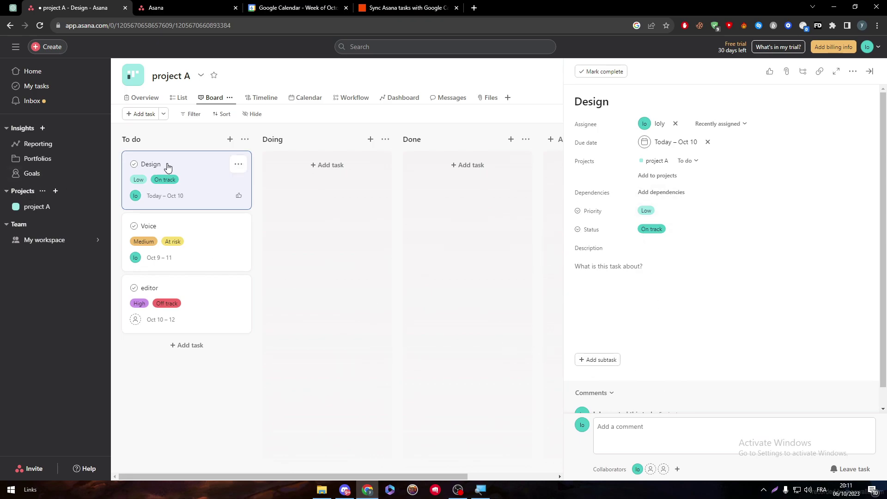
pyautogui.rightClick(205, 188)
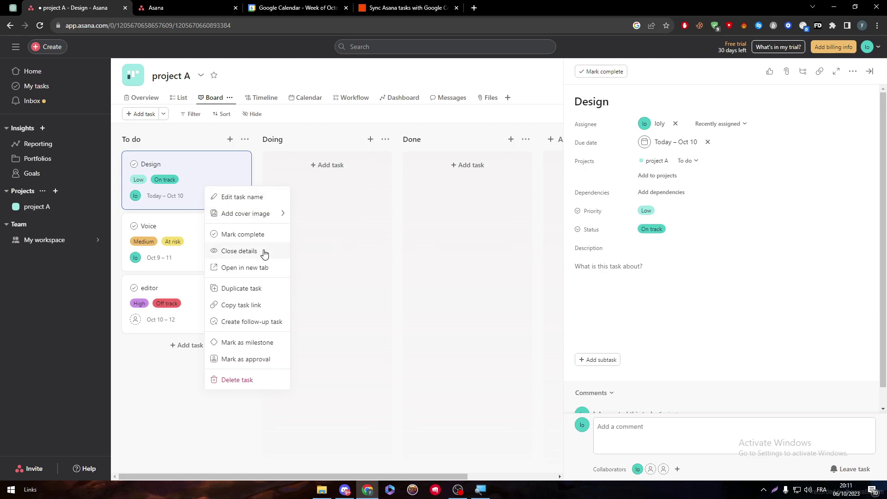
pyautogui.click(36, 85)
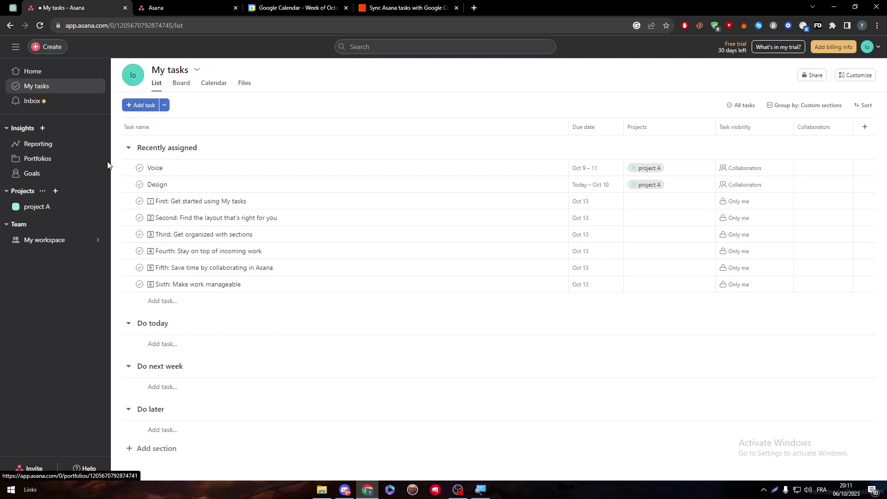
pyautogui.click(138, 106)
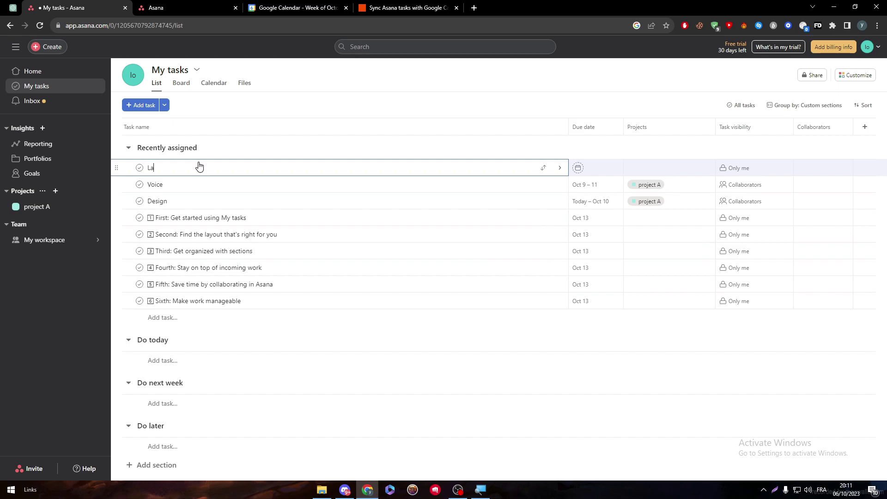
pyautogui.press('Escape')
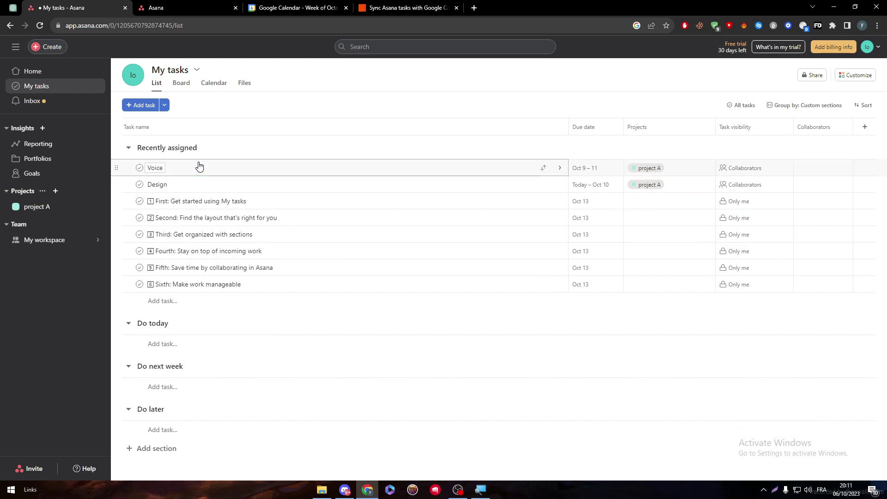
pyautogui.click(35, 207)
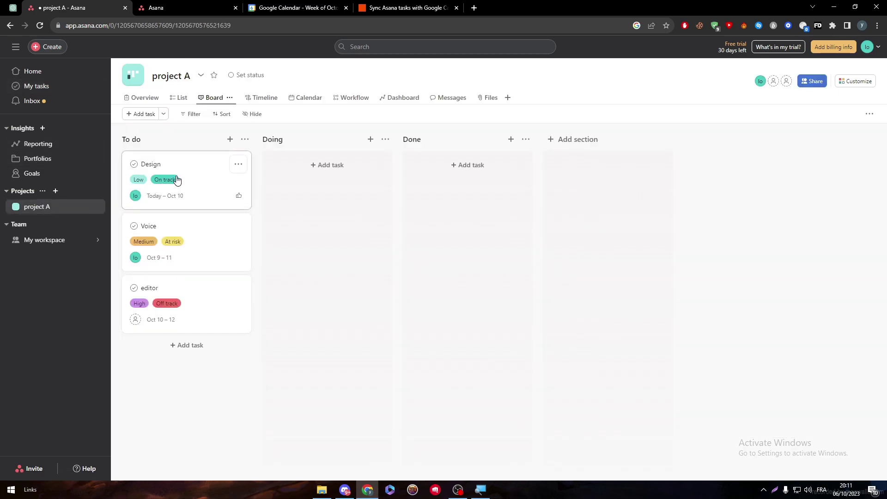
pyautogui.click(177, 180)
pyautogui.click(633, 312)
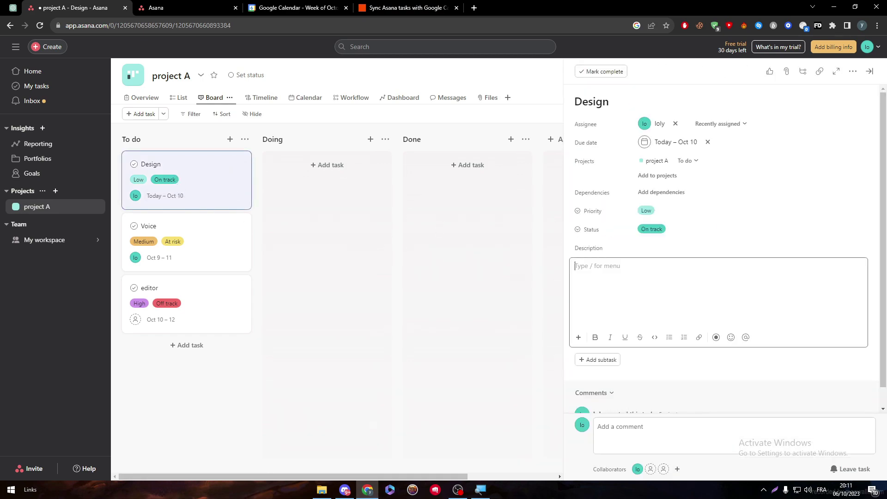
pyautogui.write('MAKE IT NOW')
pyautogui.press('Return')
# Add a subtask named 'MAKE IT NOW' under the Design task
pyautogui.click(538, 309)
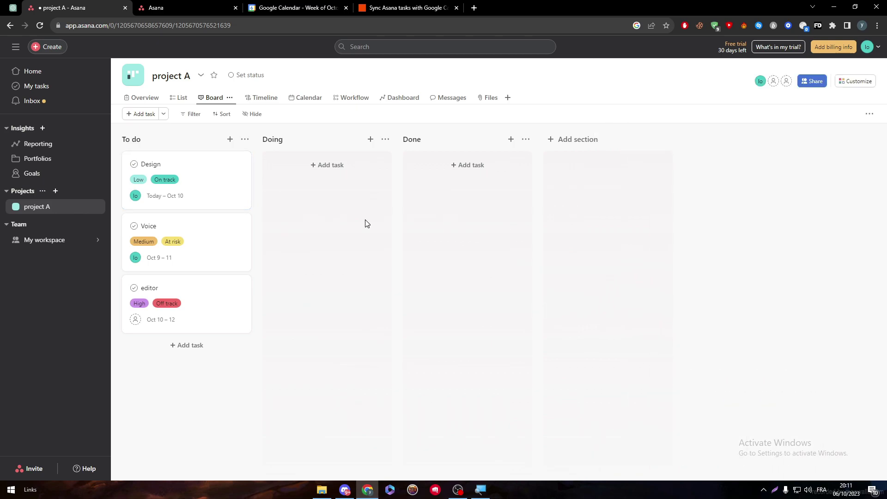
pyautogui.click(194, 180)
pyautogui.click(721, 301)
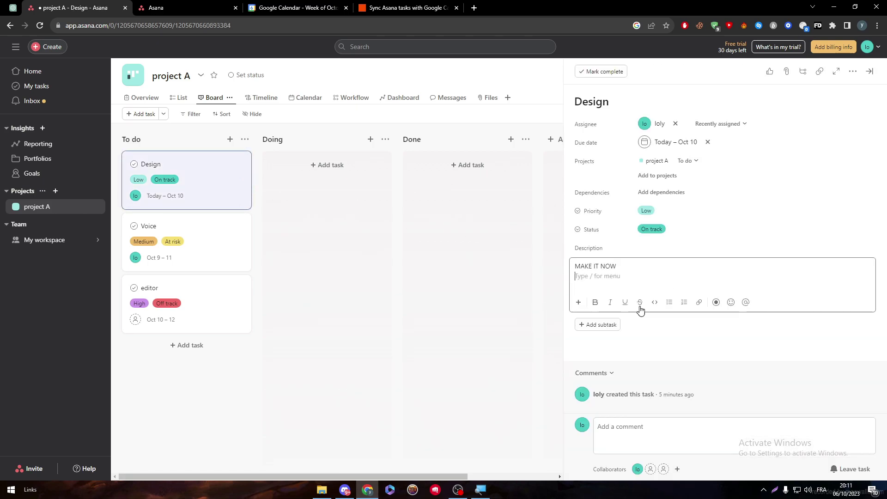
pyautogui.hotkey('Tab', 's')
pyautogui.press('Escape')
pyautogui.click(608, 340)
pyautogui.click(600, 322)
pyautogui.click(595, 351)
pyautogui.hotkey('Tab', 's')
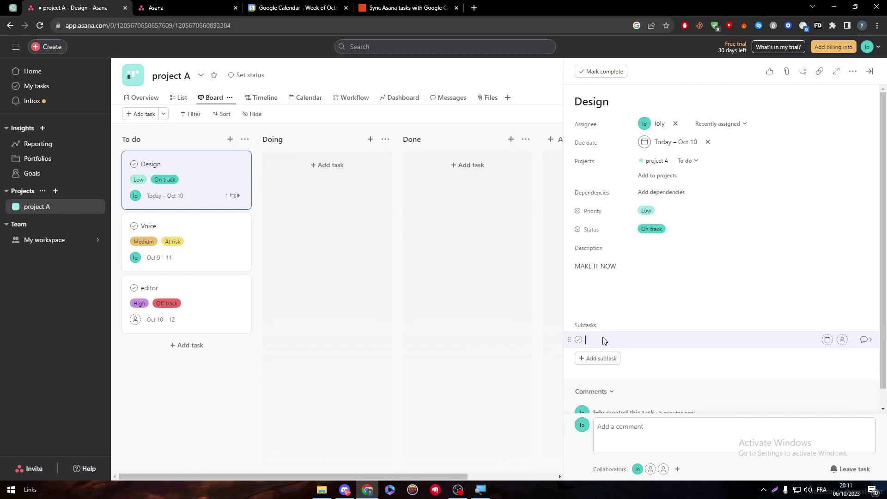
pyautogui.write('MAKE IT NOW')
pyautogui.press('Return')
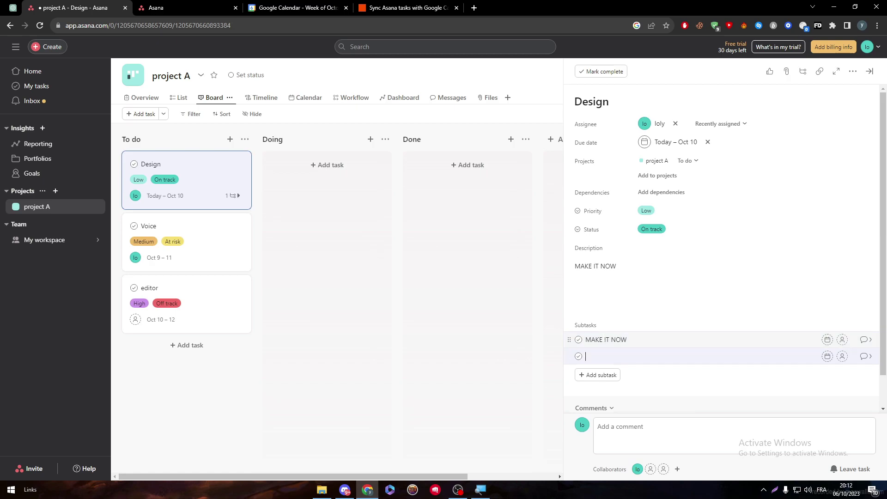
# Close the task details and expand the Design card's subtasks
pyautogui.click(430, 297)
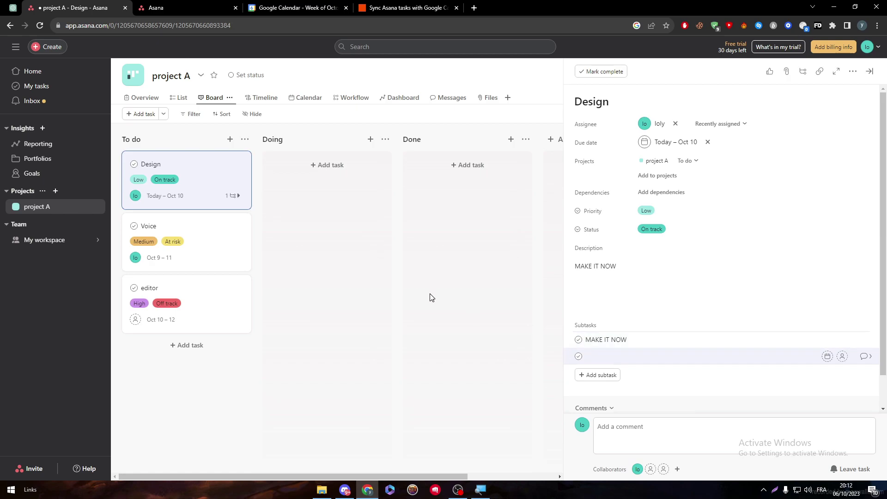
pyautogui.click(235, 196)
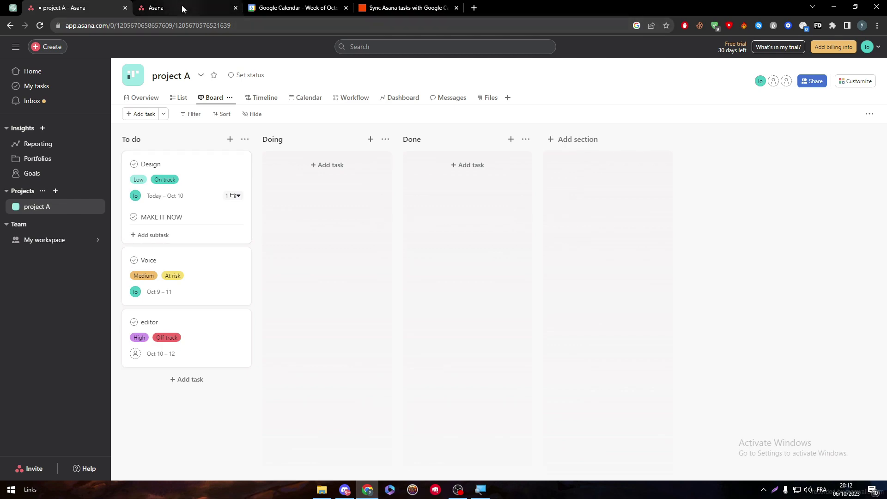
pyautogui.click(406, 8)
# Test the Asana trigger and continue with Task C as the sample record
pyautogui.click(760, 358)
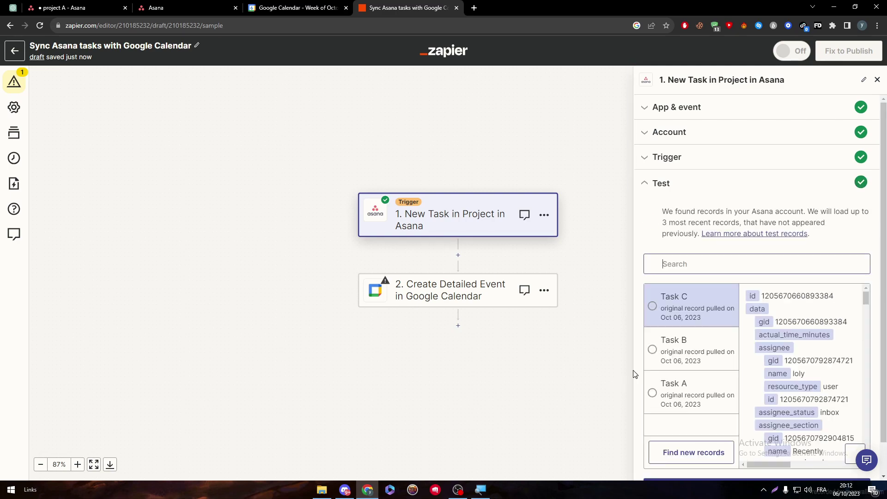
pyautogui.moveTo(867, 302); pyautogui.dragTo(866, 445)
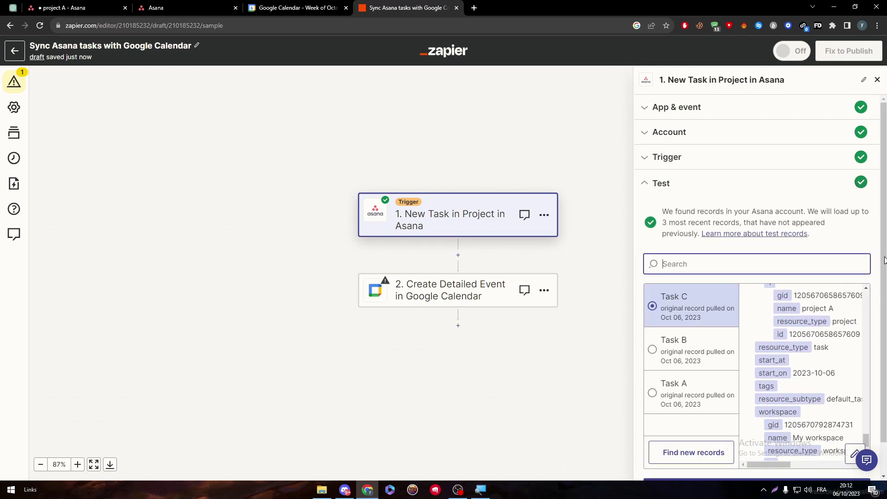
pyautogui.scroll(-1, 885, 260)
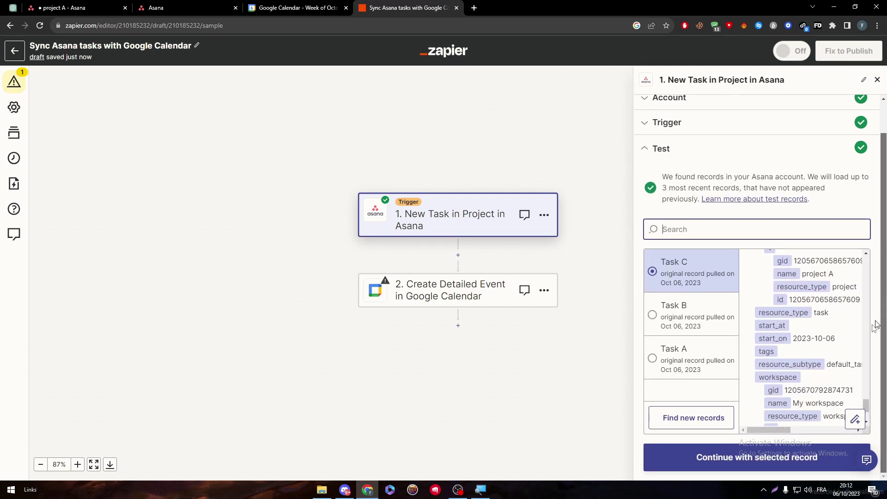
pyautogui.click(740, 466)
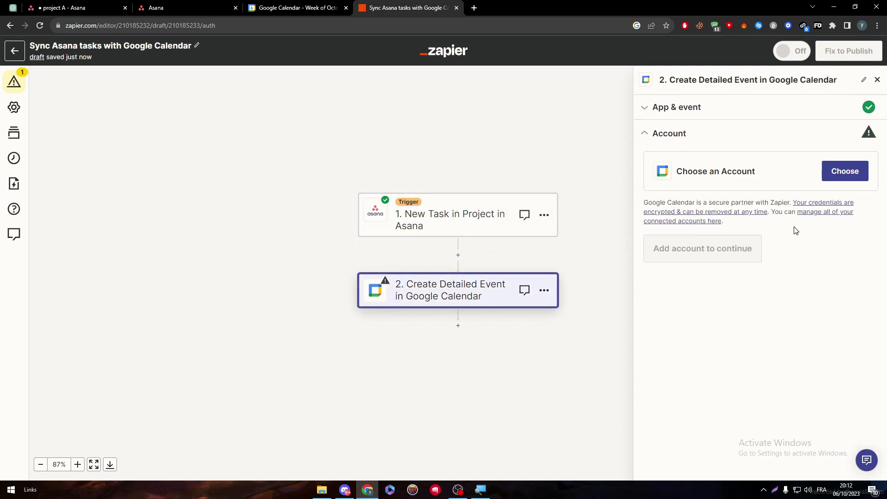
# Connect the #2 Google Calendar account and target the account's own calendar
pyautogui.click(839, 178)
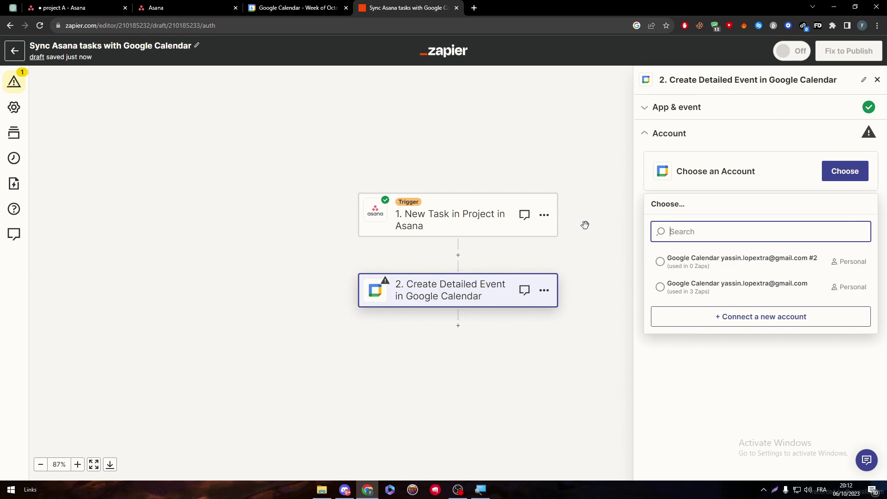
pyautogui.click(715, 269)
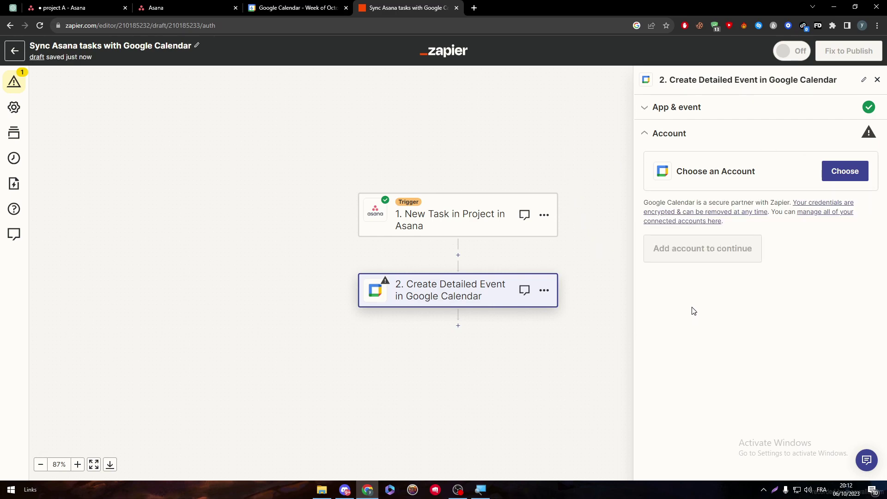
pyautogui.click(681, 273)
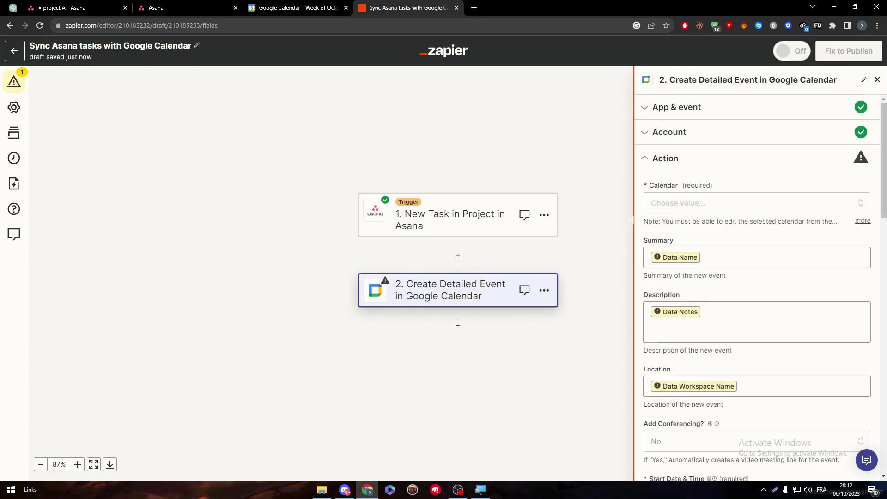
pyautogui.click(695, 206)
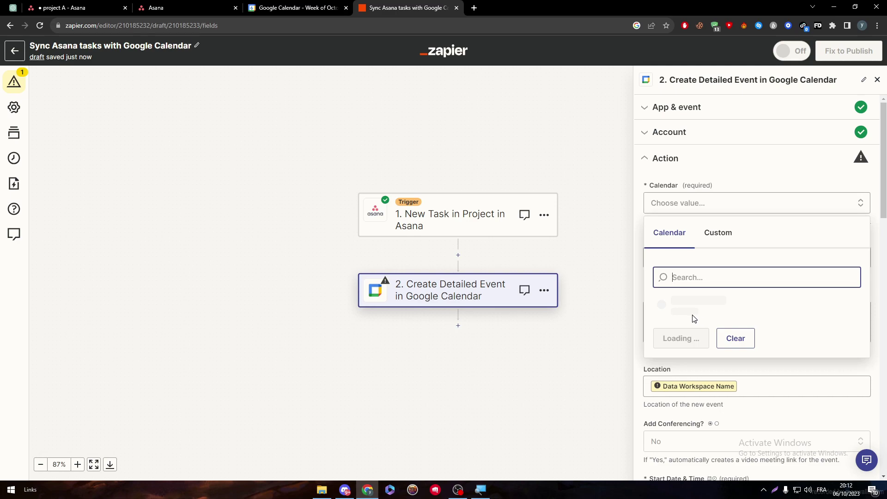
pyautogui.click(700, 344)
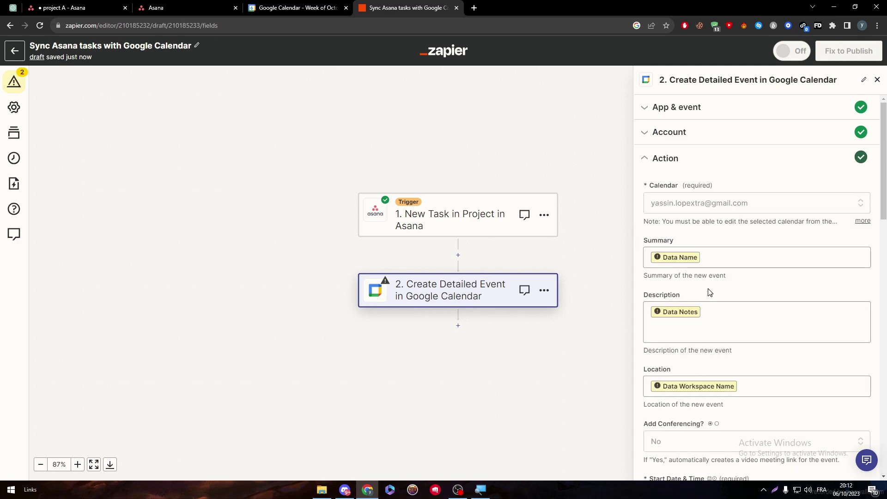
# Send a test event to Google Calendar, which fails for missing start and end times
pyautogui.moveTo(883, 213); pyautogui.dragTo(873, 458)
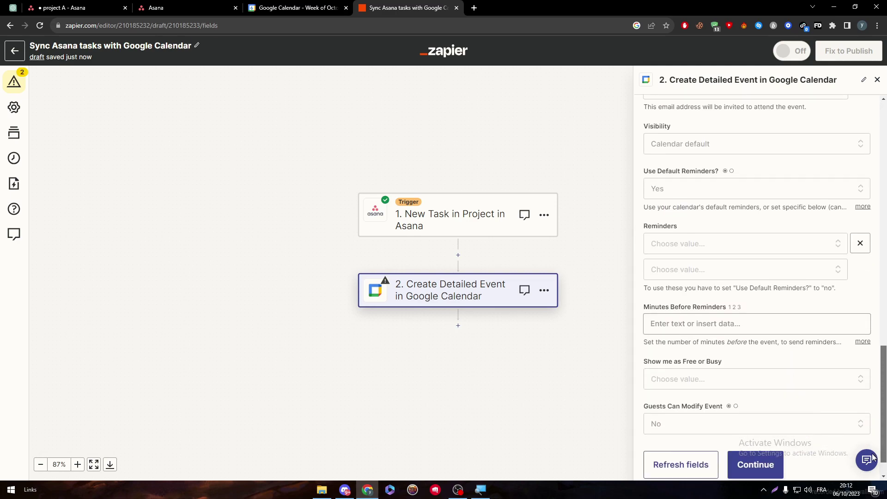
pyautogui.scroll(-2, 872, 458)
pyautogui.click(756, 431)
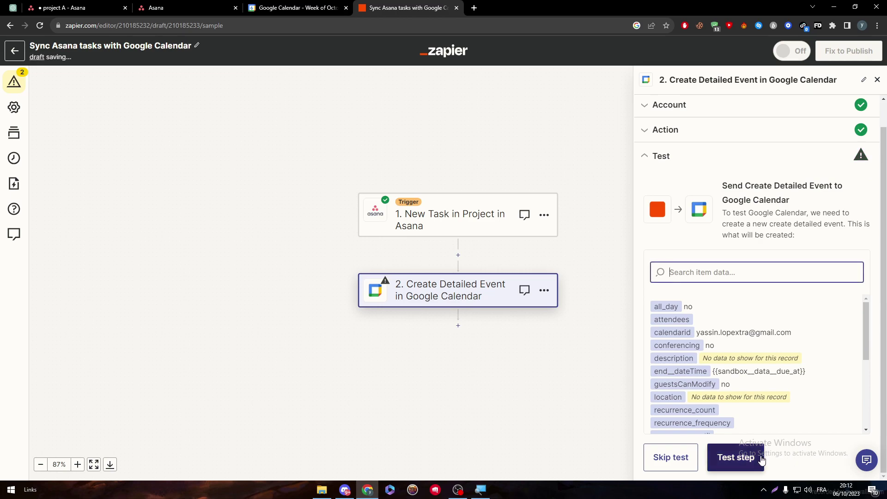
pyautogui.moveTo(737, 185); pyautogui.dragTo(793, 211)
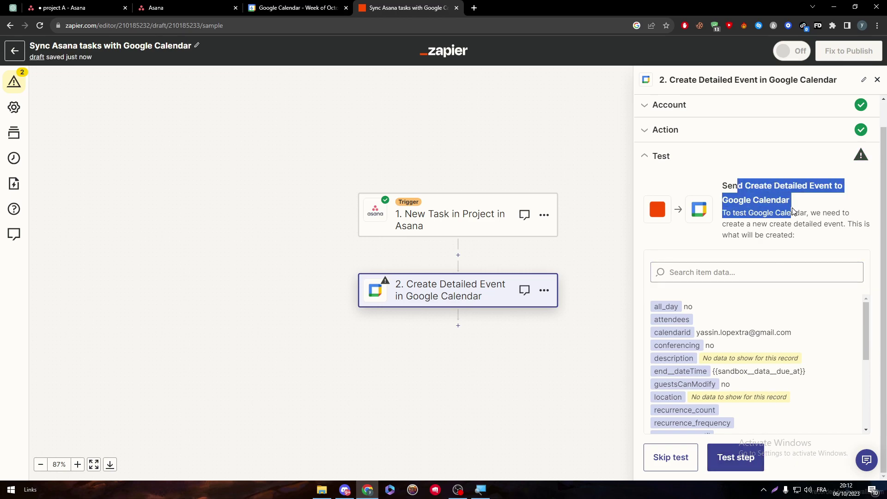
pyautogui.click(793, 210)
pyautogui.click(735, 457)
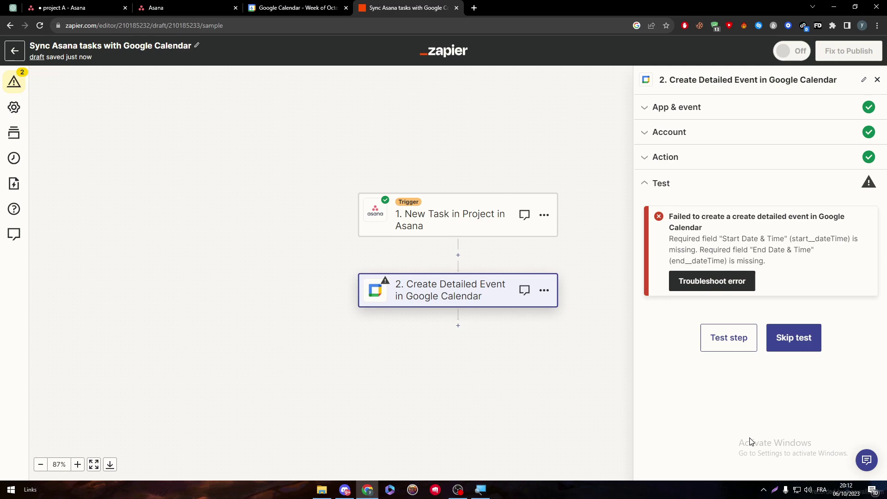
pyautogui.moveTo(798, 250)
pyautogui.mouseDown()
pyautogui.moveTo(669, 238)
pyautogui.moveTo(799, 250)
pyautogui.mouseUp()
# Clear the event Description and map Summary to the Asana task's Name
pyautogui.click(671, 160)
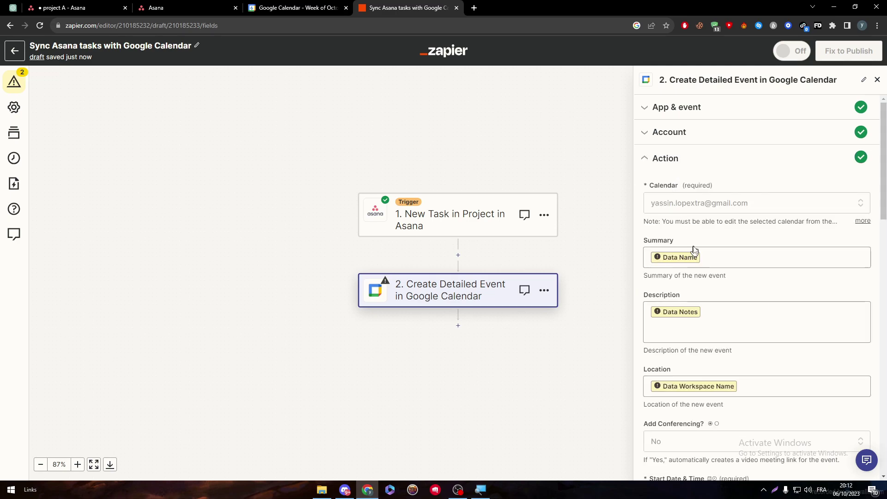
pyautogui.click(737, 326)
pyautogui.press('BackSpace')
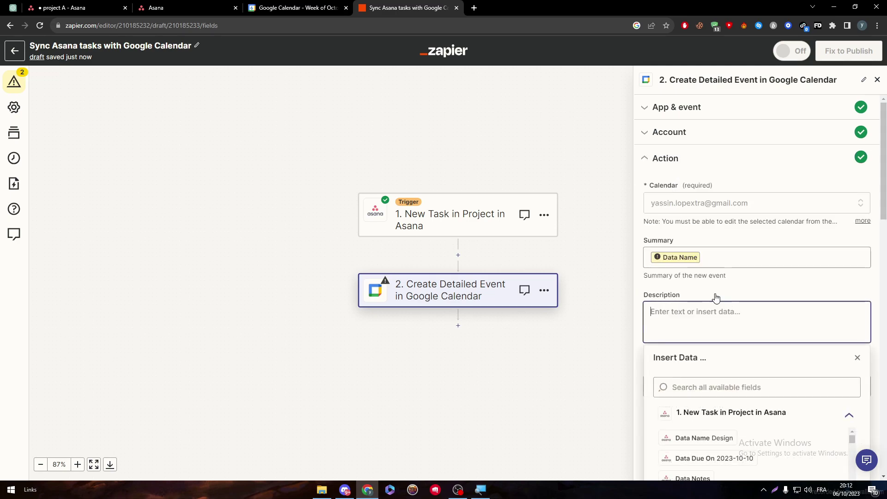
pyautogui.click(739, 257)
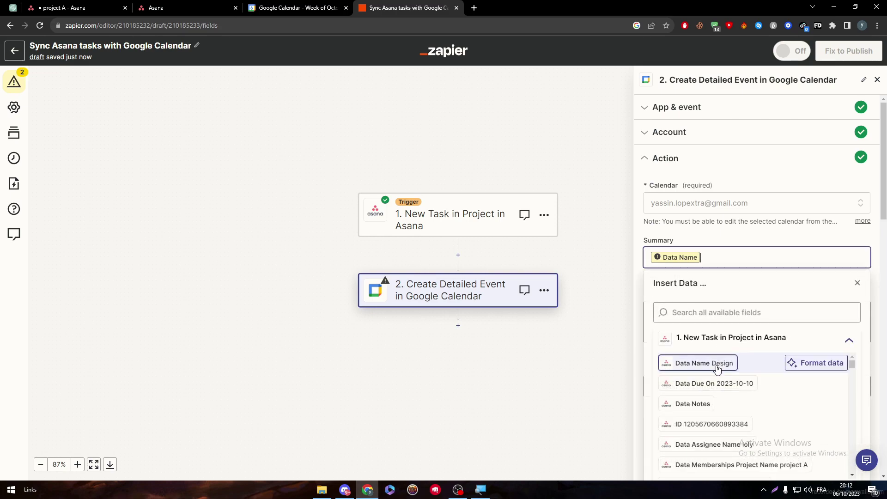
pyautogui.click(714, 363)
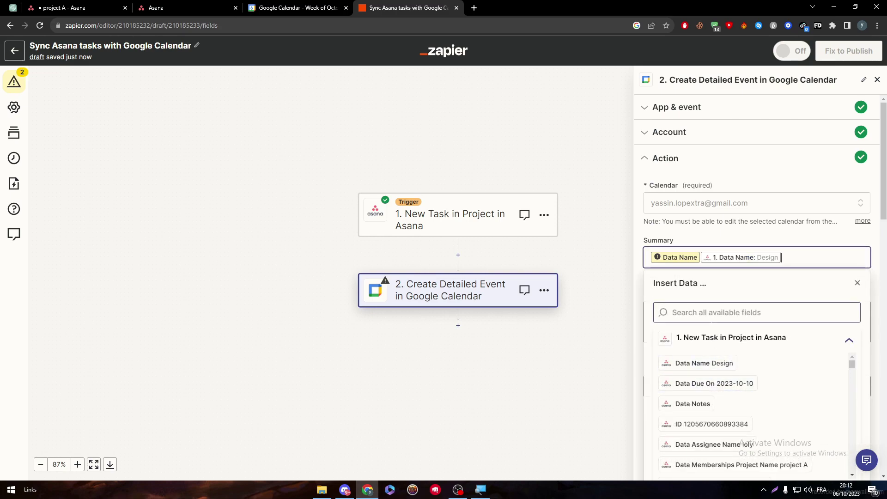
pyautogui.click(701, 259)
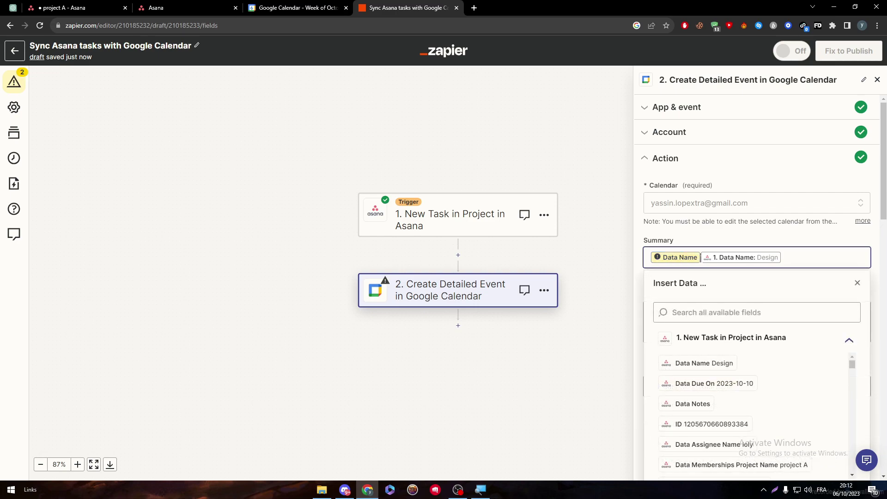
pyautogui.press('BackSpace')
pyautogui.click(857, 282)
# Clear the Location and remove the old Due At values from Start and End
pyautogui.click(762, 390)
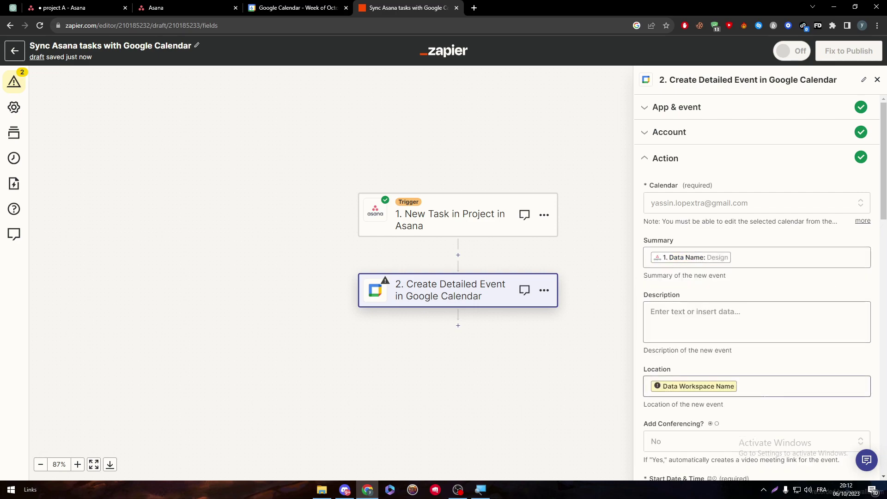
pyautogui.press('BackSpace')
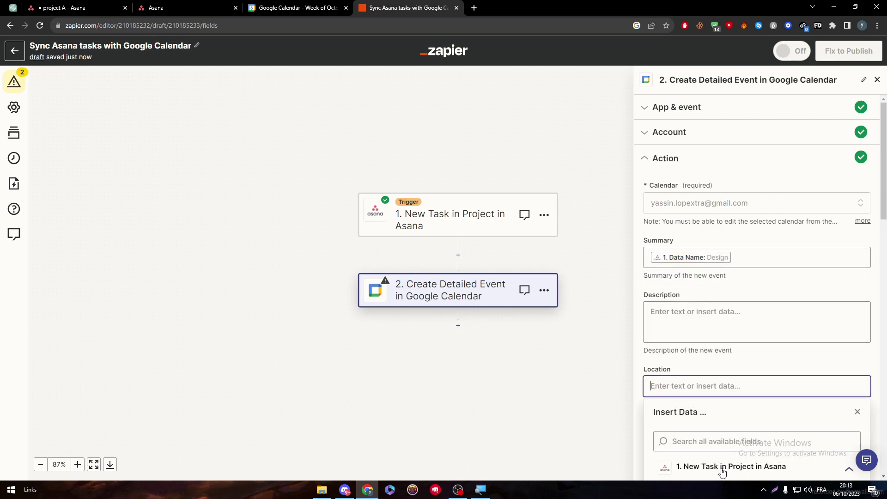
pyautogui.scroll(-5, 790, 356)
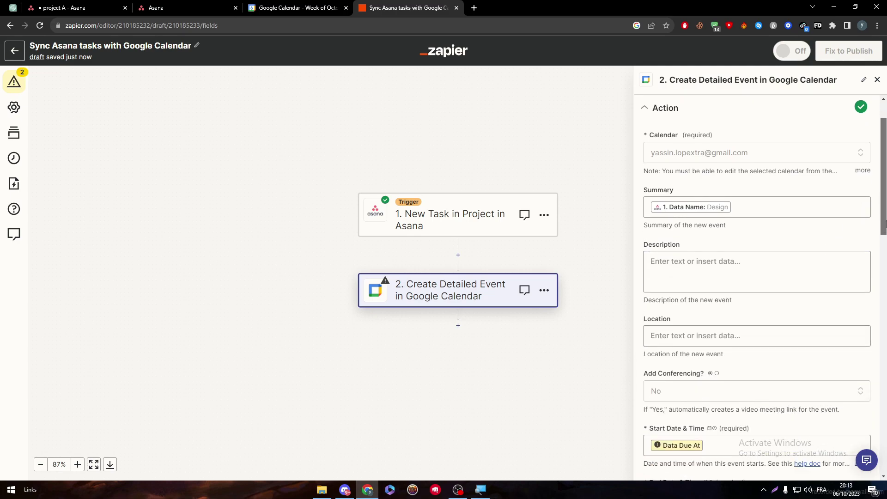
pyautogui.click(785, 241)
pyautogui.press('BackSpace')
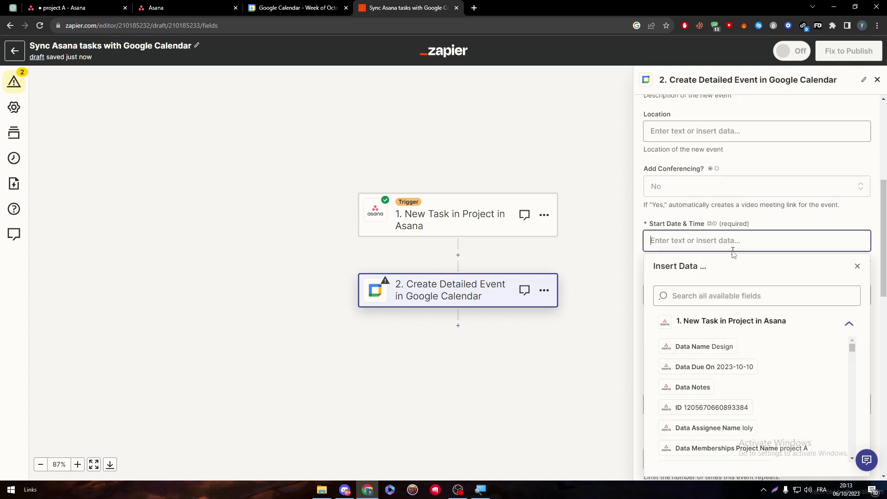
pyautogui.click(857, 266)
pyautogui.click(786, 295)
pyautogui.press('BackSpace')
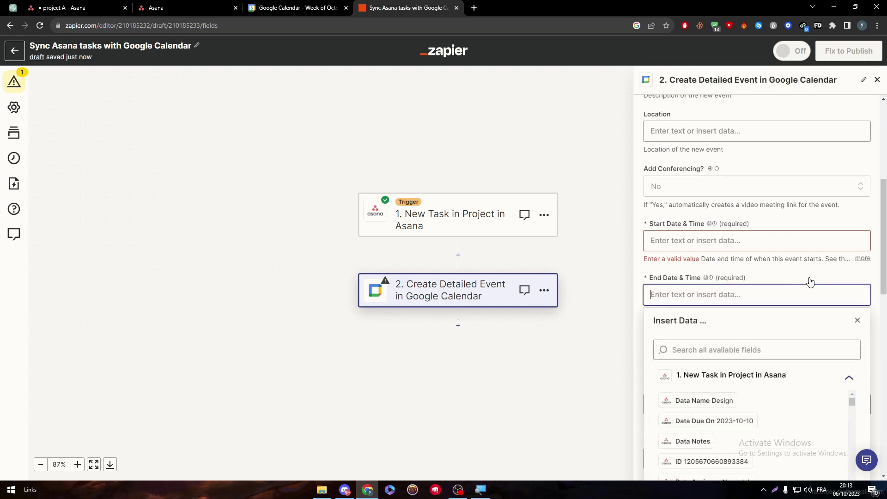
pyautogui.click(798, 269)
# Map both Start and End Date & Time to the Asana task's Due On
pyautogui.scroll(-2, 860, 261)
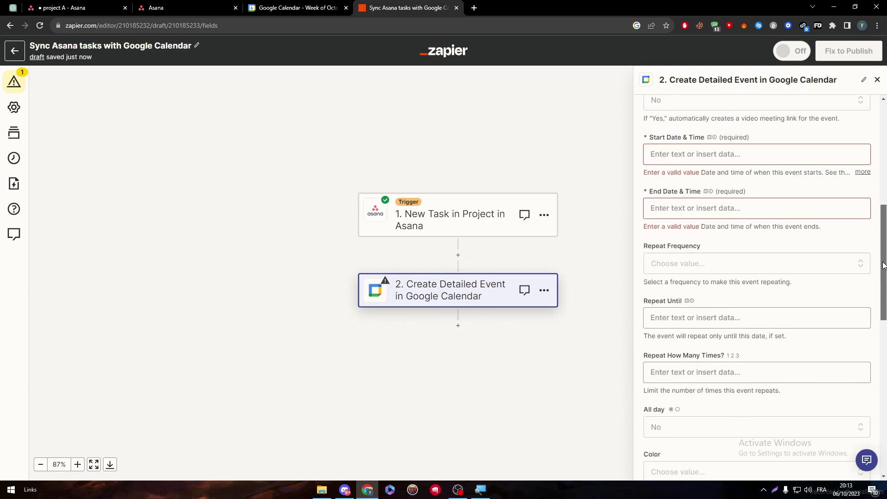
pyautogui.scroll(1, 880, 252)
pyautogui.scroll(1, 880, 252)
pyautogui.click(748, 217)
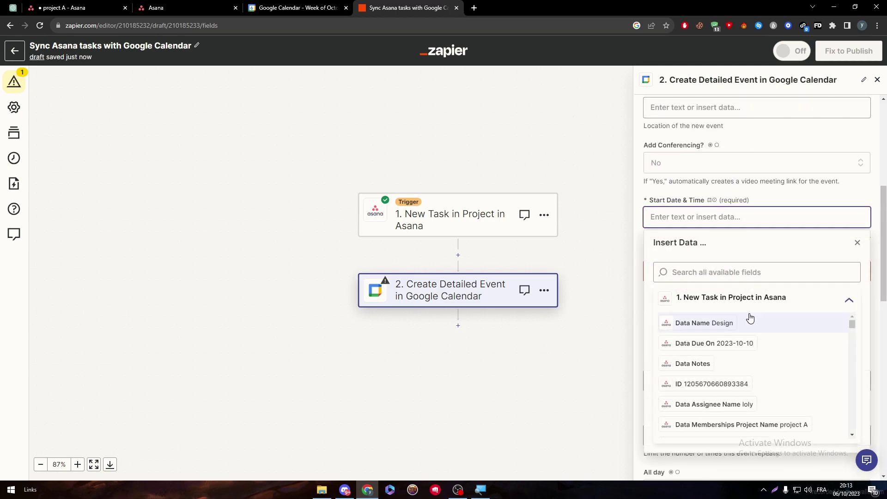
pyautogui.click(738, 343)
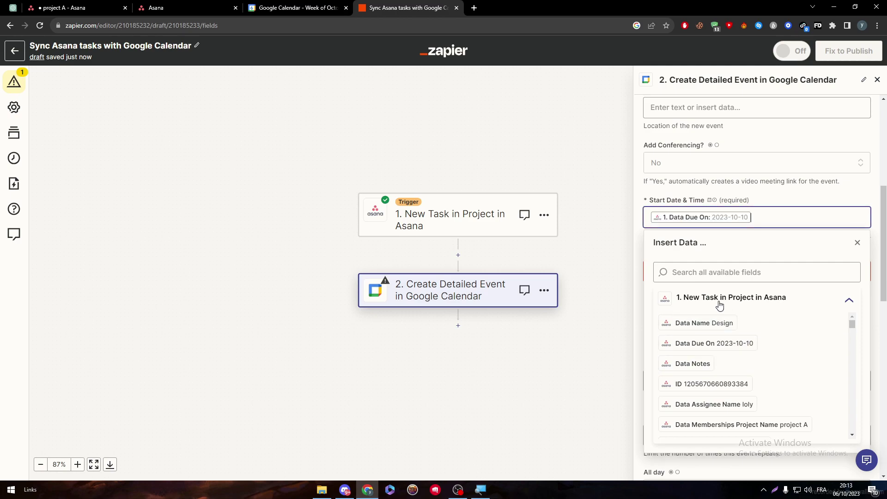
pyautogui.click(834, 203)
pyautogui.click(756, 271)
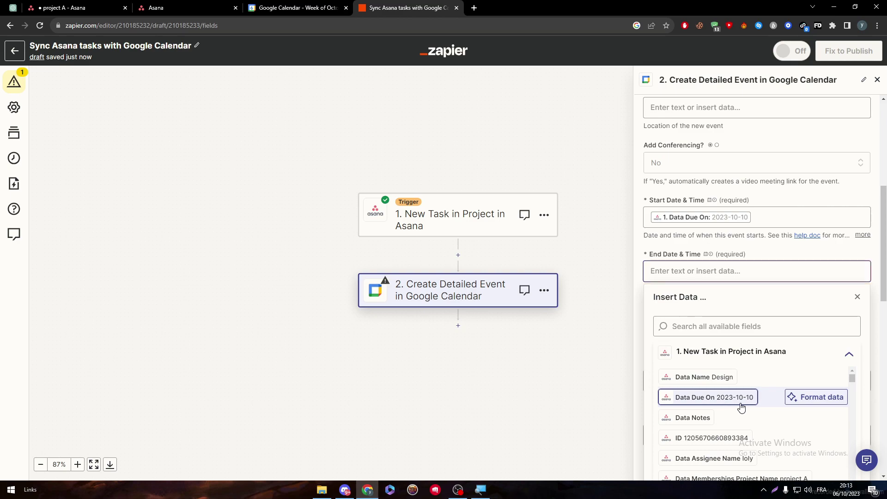
pyautogui.click(741, 407)
# Continue to testing and send a test event to Google Calendar, which passes
pyautogui.moveTo(883, 265); pyautogui.dragTo(873, 445)
pyautogui.click(756, 435)
pyautogui.click(748, 459)
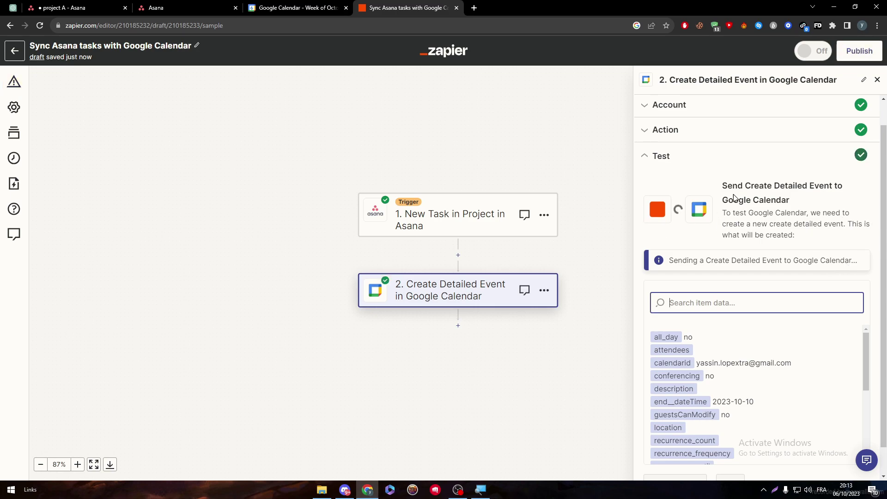
# Try to publish the zap and dismiss the 'You've run out of Zaps' notice
pyautogui.click(739, 477)
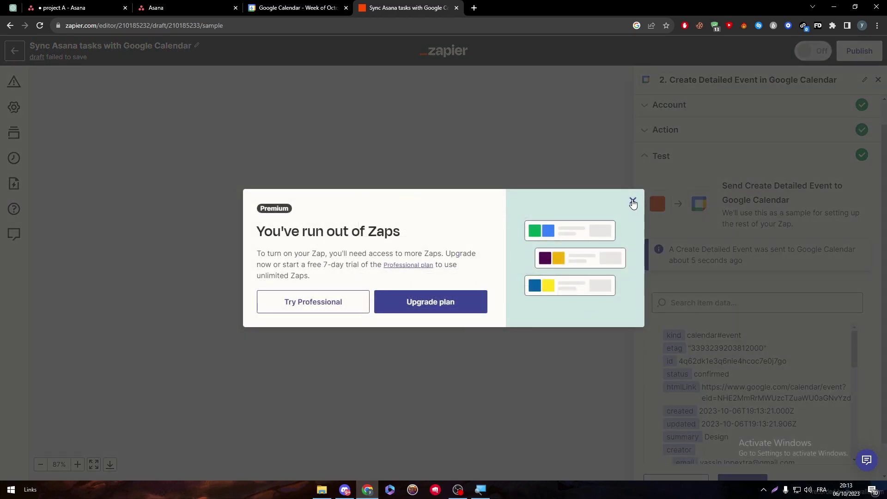
pyautogui.click(632, 201)
pyautogui.click(878, 81)
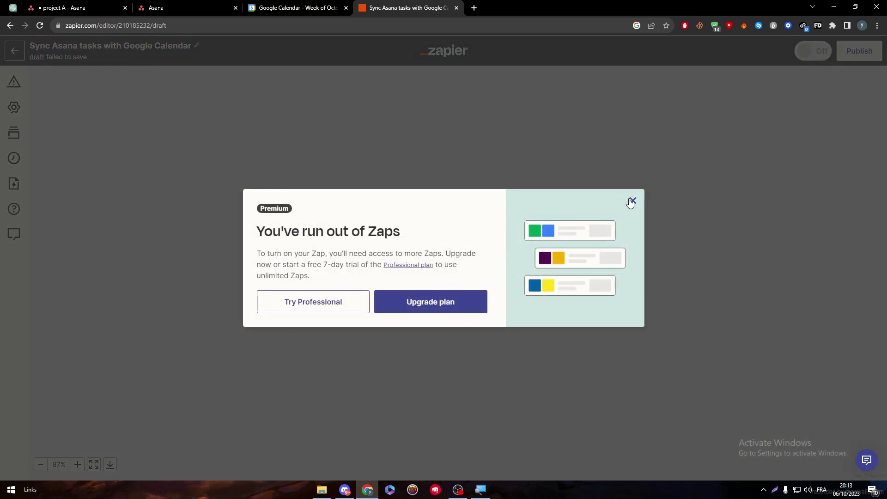
pyautogui.click(631, 201)
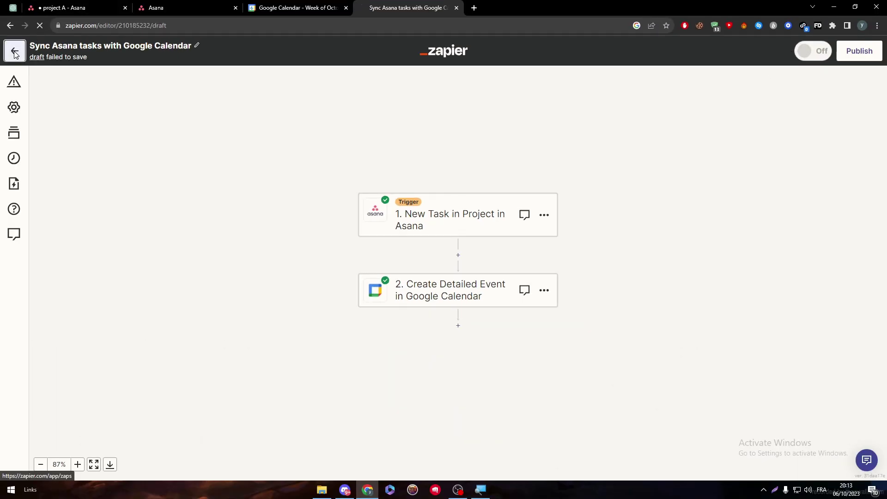
# Turn off the Notion Discord, Google Sheets, Google Drive and Google Calendar zaps
pyautogui.click(13, 49)
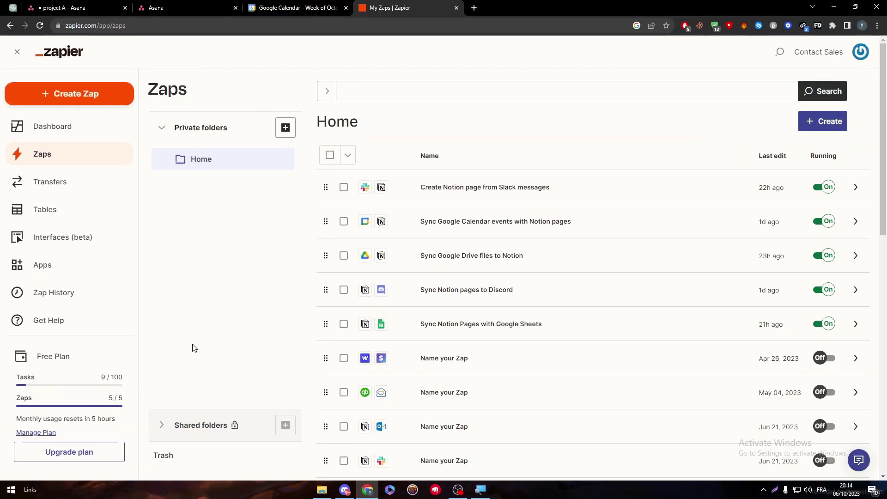
pyautogui.click(819, 293)
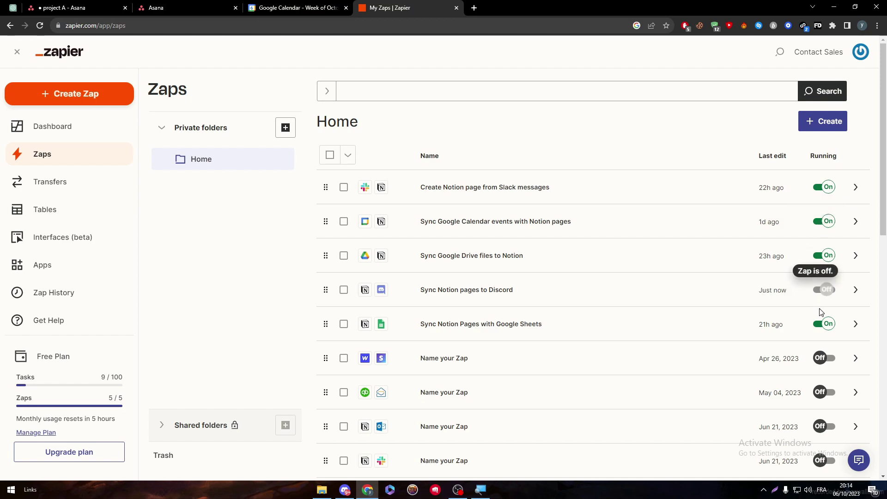
pyautogui.click(823, 325)
pyautogui.click(820, 255)
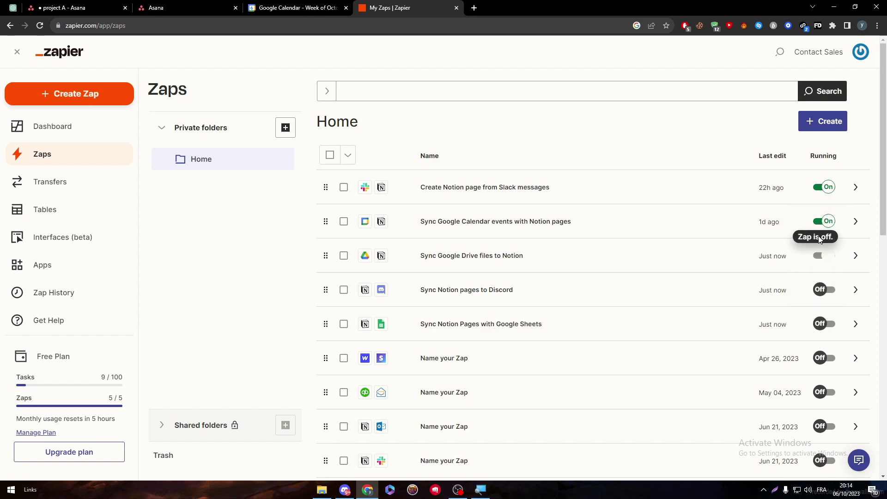
pyautogui.click(819, 221)
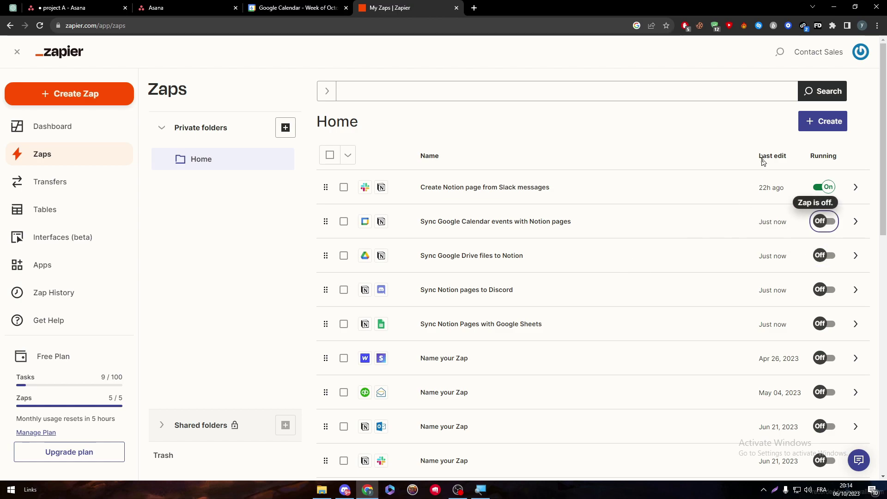
# Reload the Zaps list, check the 5/5 usage limit, and go to the Dashboard
pyautogui.click(41, 26)
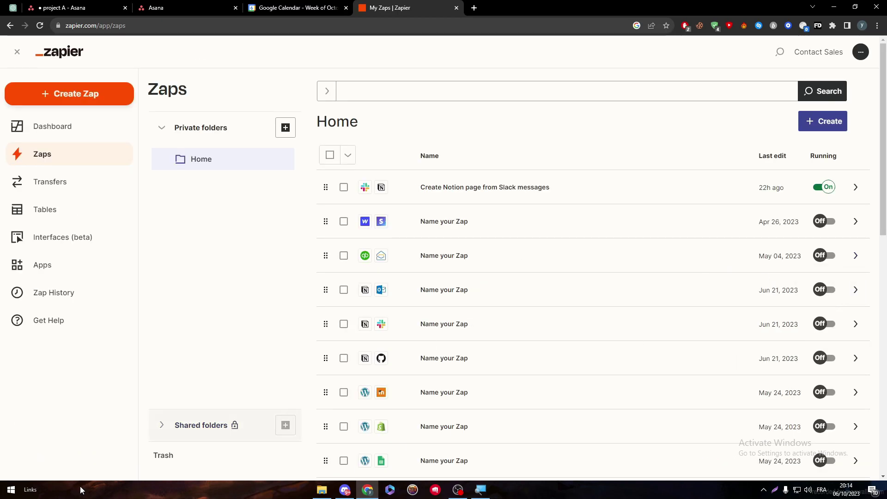
pyautogui.moveTo(124, 398)
pyautogui.mouseDown()
pyautogui.moveTo(103, 405)
pyautogui.moveTo(123, 400)
pyautogui.mouseUp()
pyautogui.click(132, 402)
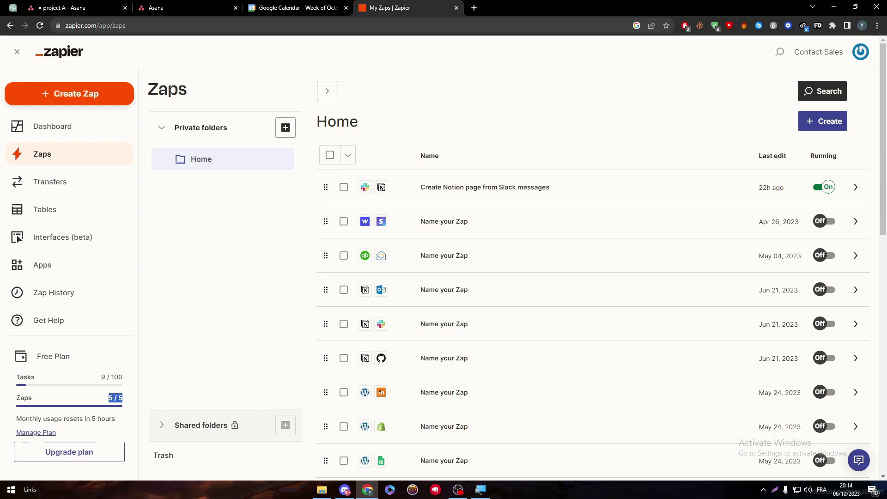
pyautogui.moveTo(884, 130); pyautogui.dragTo(863, 477)
pyautogui.moveTo(883, 359); pyautogui.dragTo(873, 113)
pyautogui.click(71, 130)
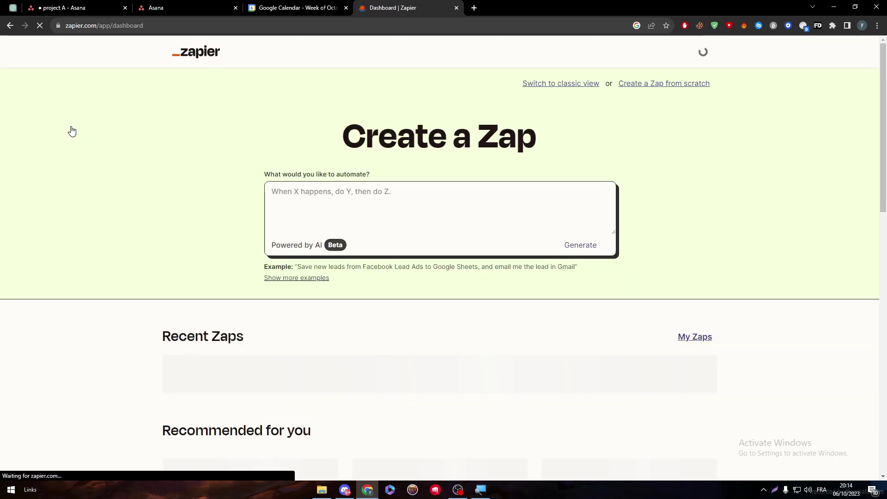